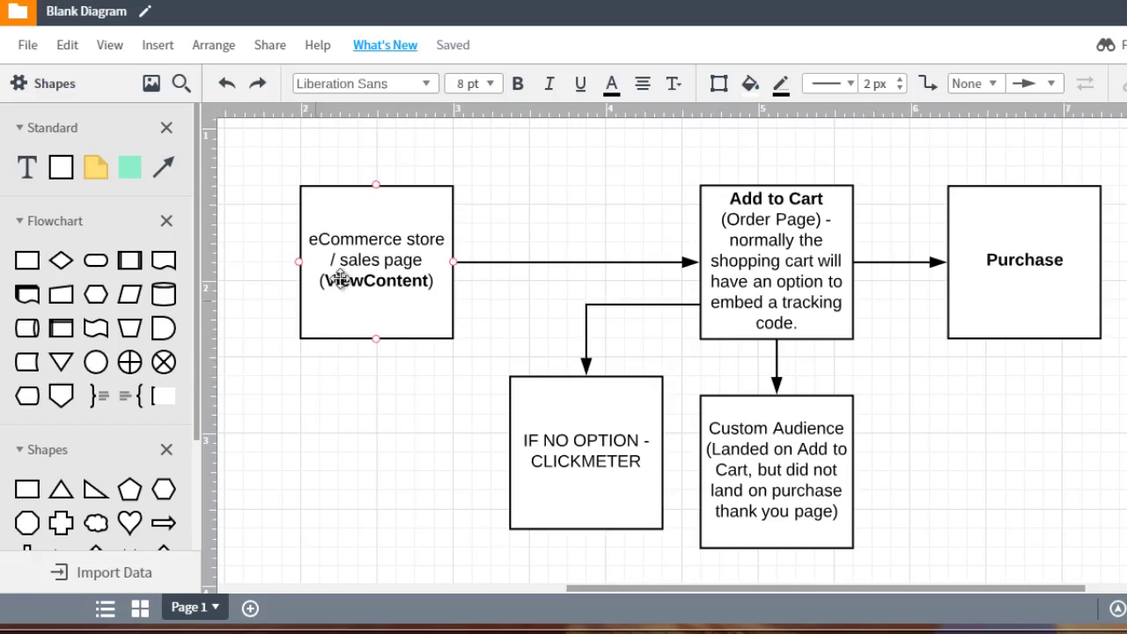
{"action": "left_click", "coordinate": [380, 225]}
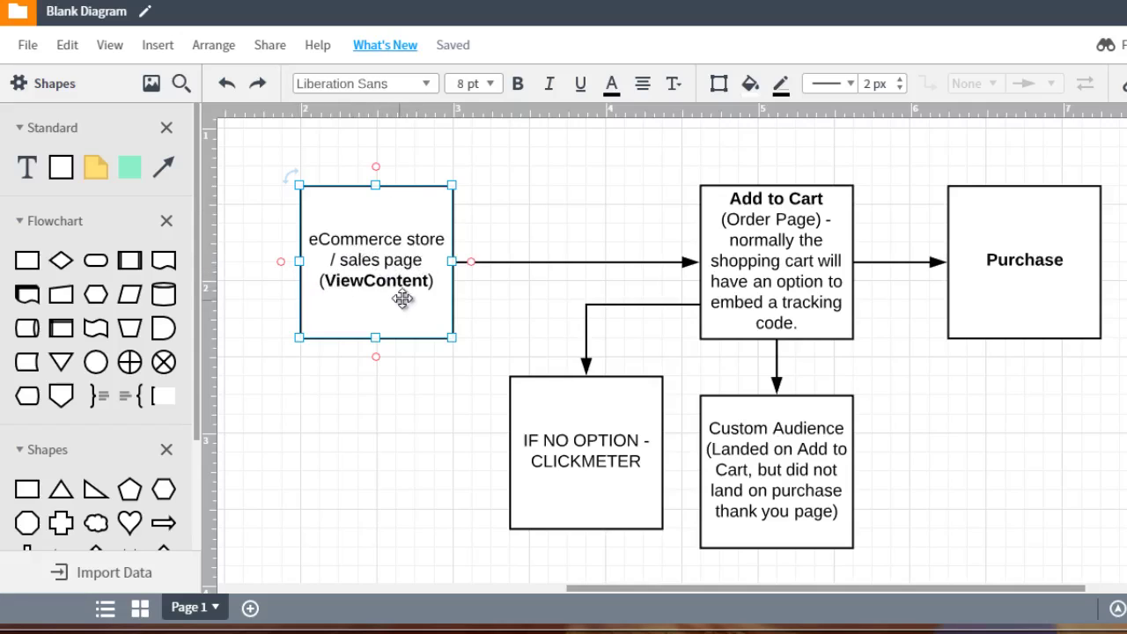
{"action": "left_click", "coordinate": [788, 240]}
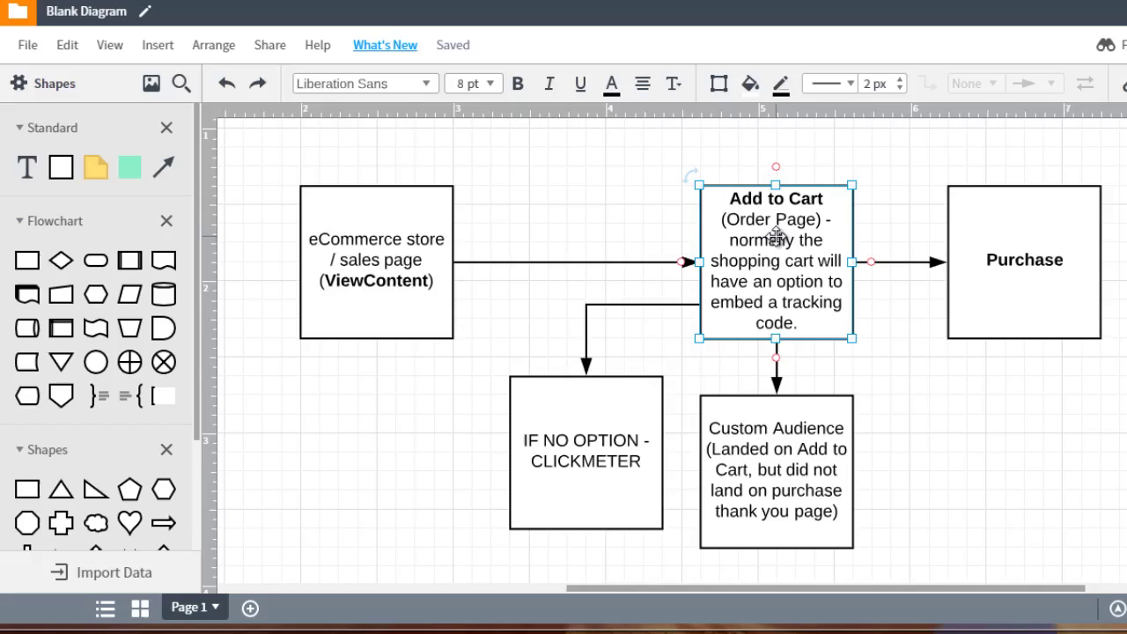
{"action": "left_click", "coordinate": [994, 236]}
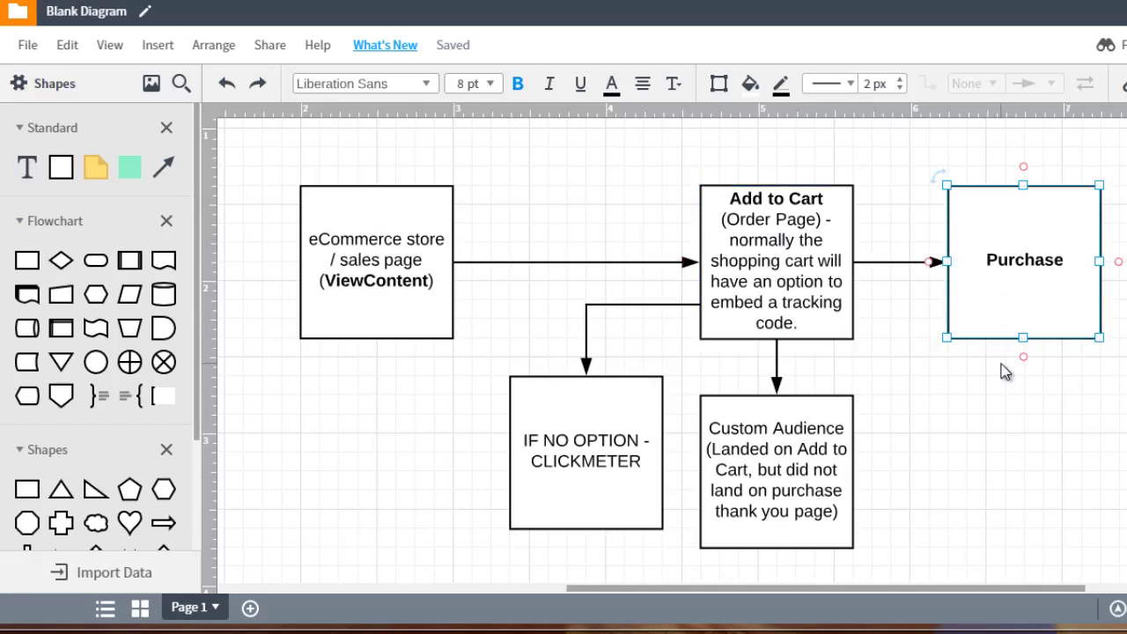
{"action": "left_click", "coordinate": [800, 433]}
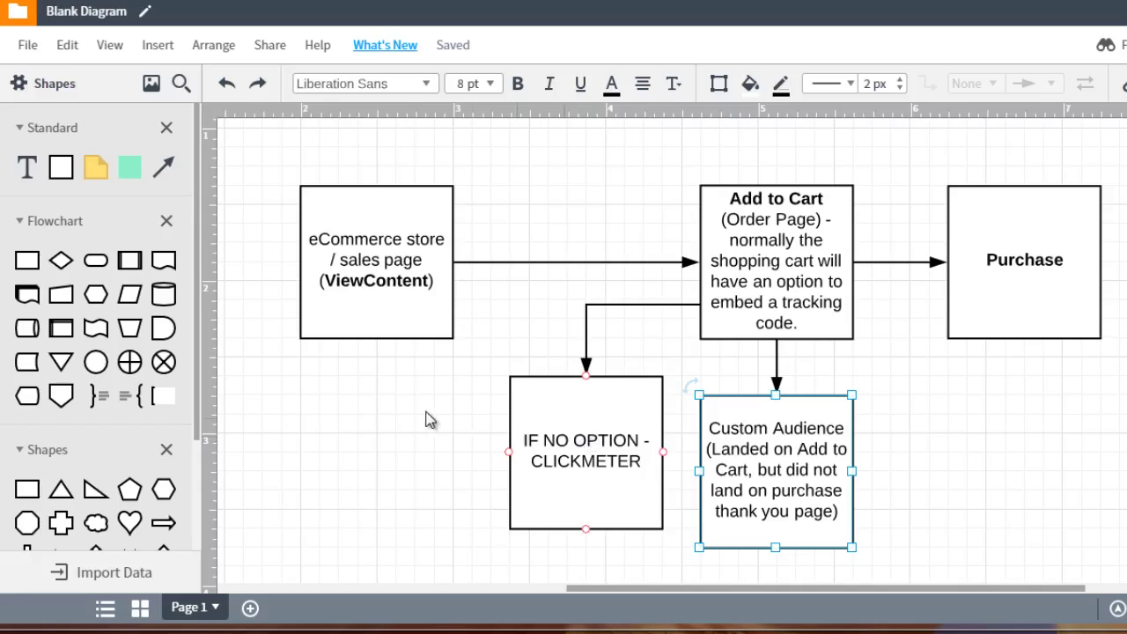
- Append ".COM" to the word CLICKMETER in the "IF NO OPTION" box
{"action": "left_click", "coordinate": [558, 422]}
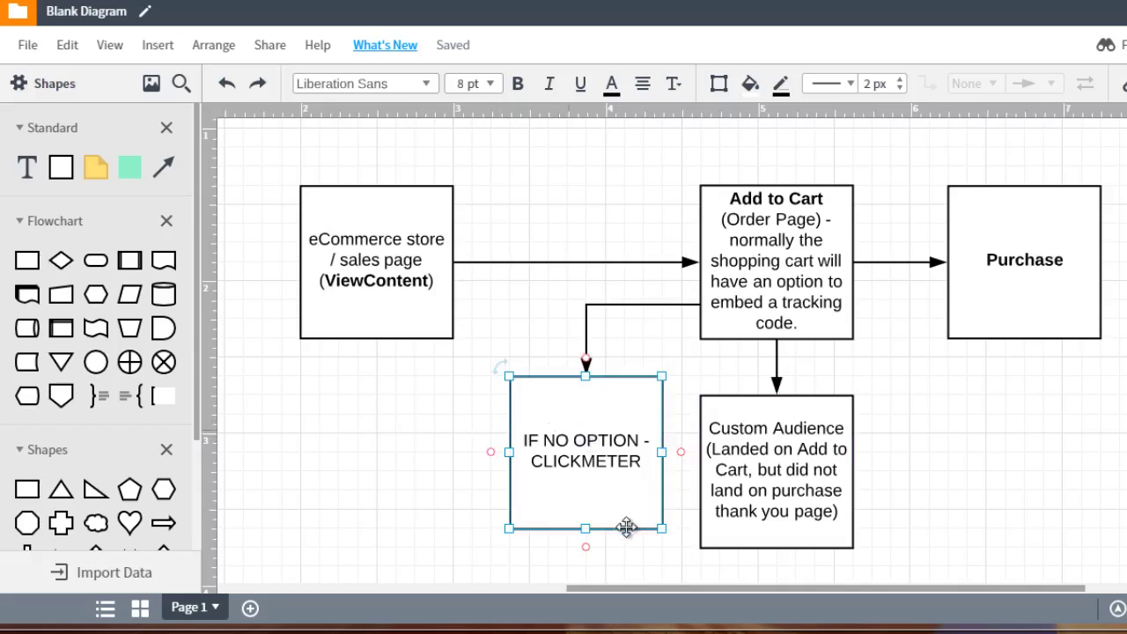
{"action": "double_click", "coordinate": [639, 462]}
{"action": "left_click", "coordinate": [642, 462]}
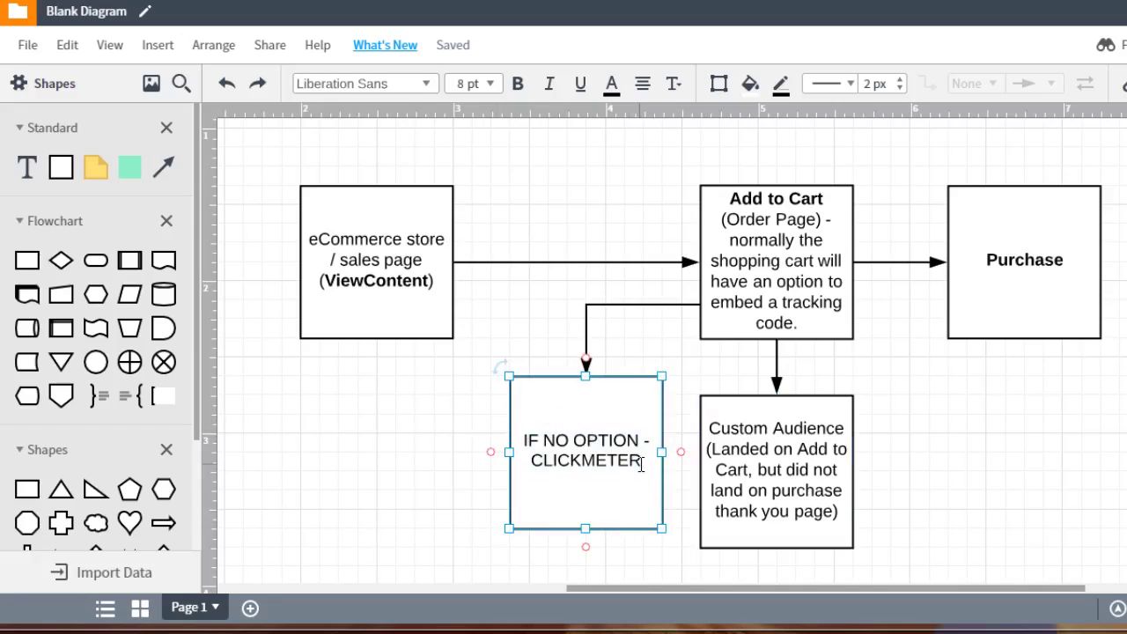
{"action": "type", "text": ".COM"}
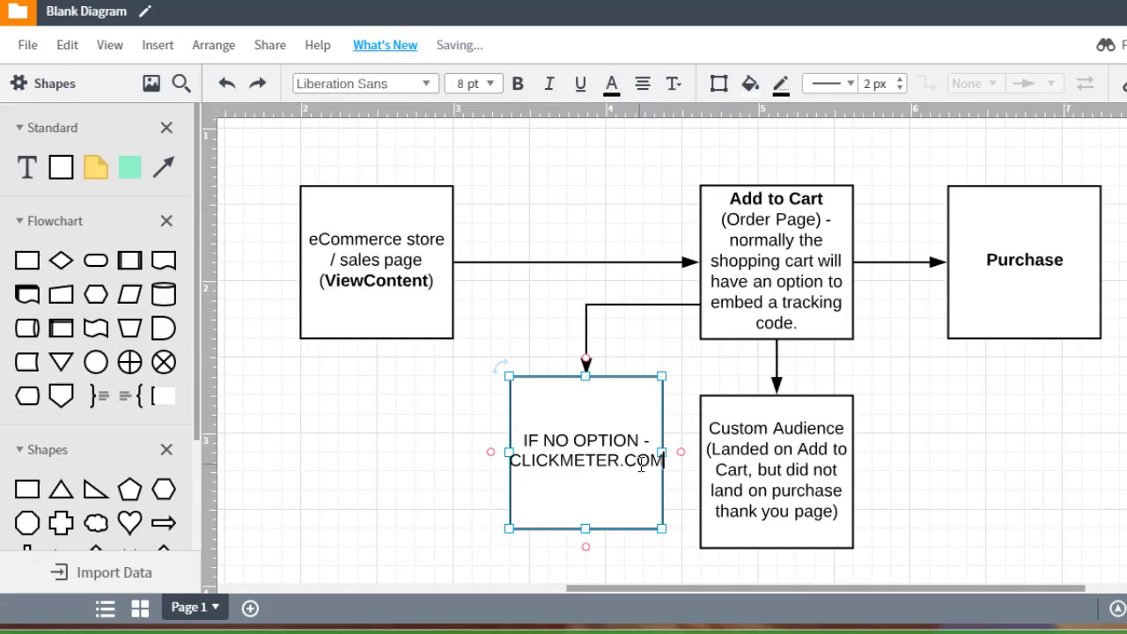
- Widen the "IF NO OPTION - CLICKMETER.COM" box slightly by extending its left edge outward so the text fits inside
{"action": "left_click", "coordinate": [496, 438]}
{"action": "left_click", "coordinate": [510, 448]}
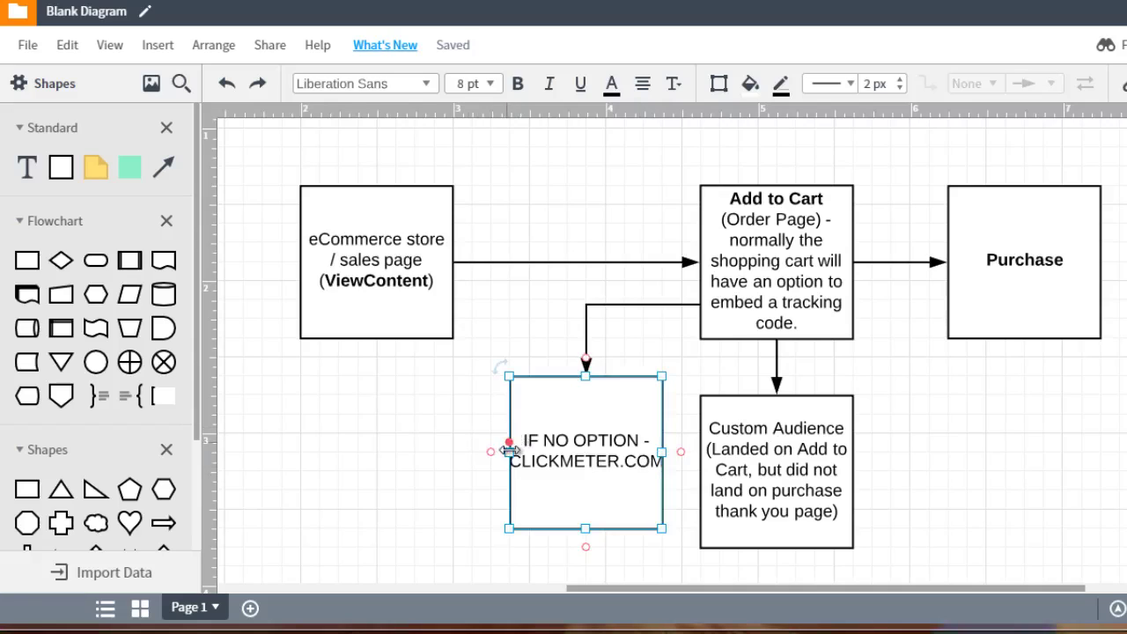
{"action": "left_click_drag", "start_coordinate": [509, 448], "coordinate": [493, 452]}
{"action": "left_click", "coordinate": [416, 421]}
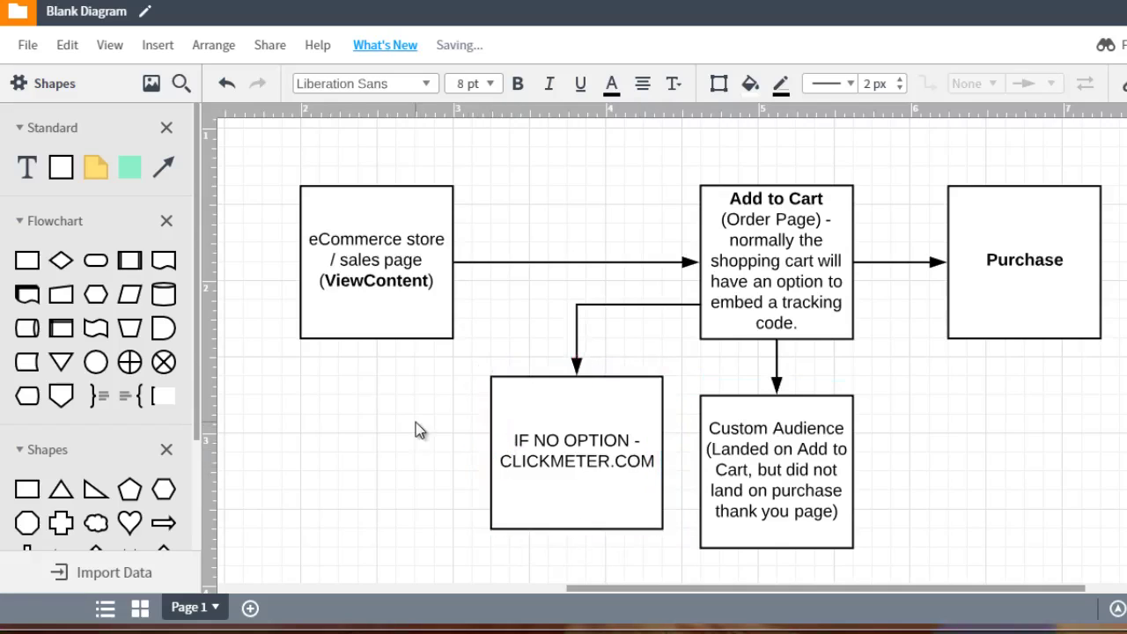
{"action": "scroll", "coordinate": [965, 387], "scroll_direction": "down", "scroll_amount": 1}
{"action": "scroll", "coordinate": [952, 391], "scroll_direction": "up", "scroll_amount": 1}
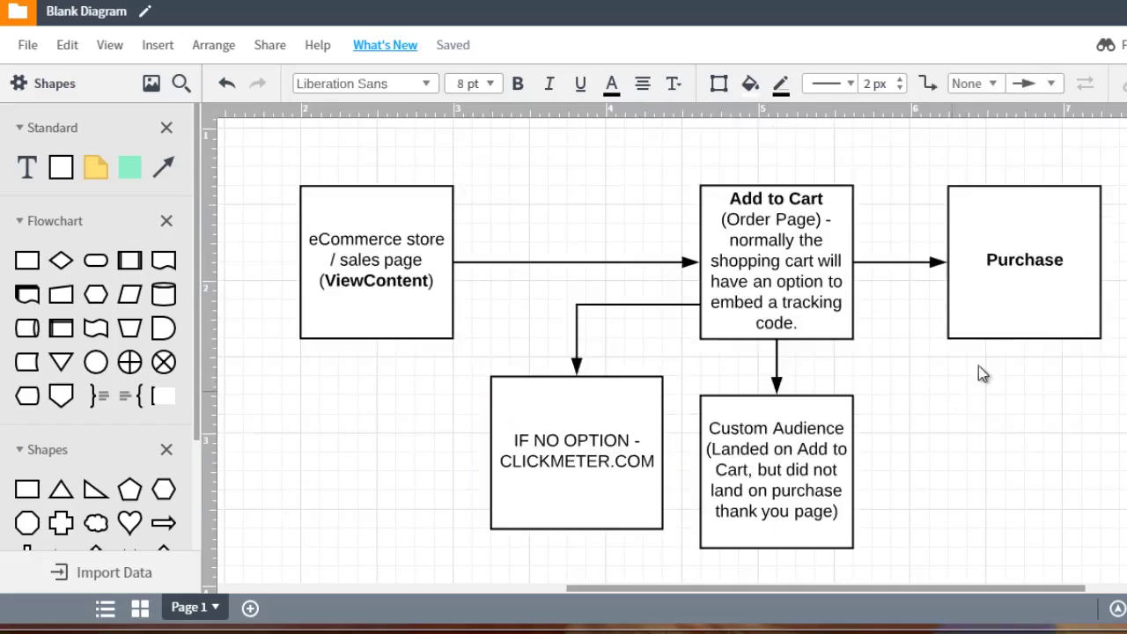
- Insert "Front End" before the word Purchase in the Purchase box
{"action": "left_click", "coordinate": [1053, 301]}
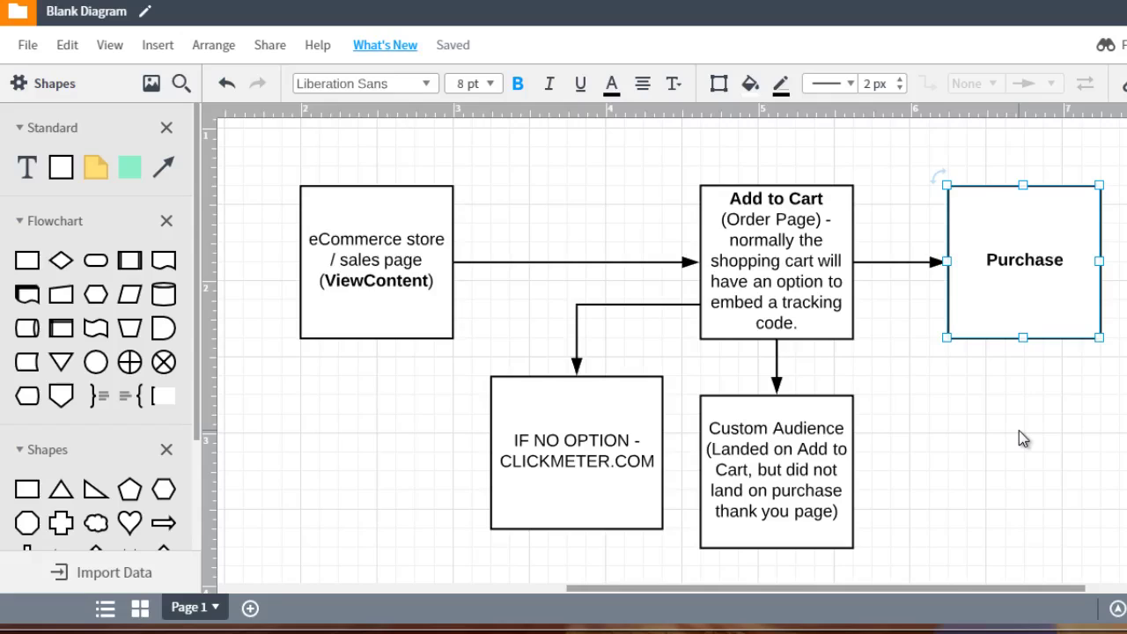
{"action": "double_click", "coordinate": [1033, 269]}
{"action": "left_click", "coordinate": [1071, 258]}
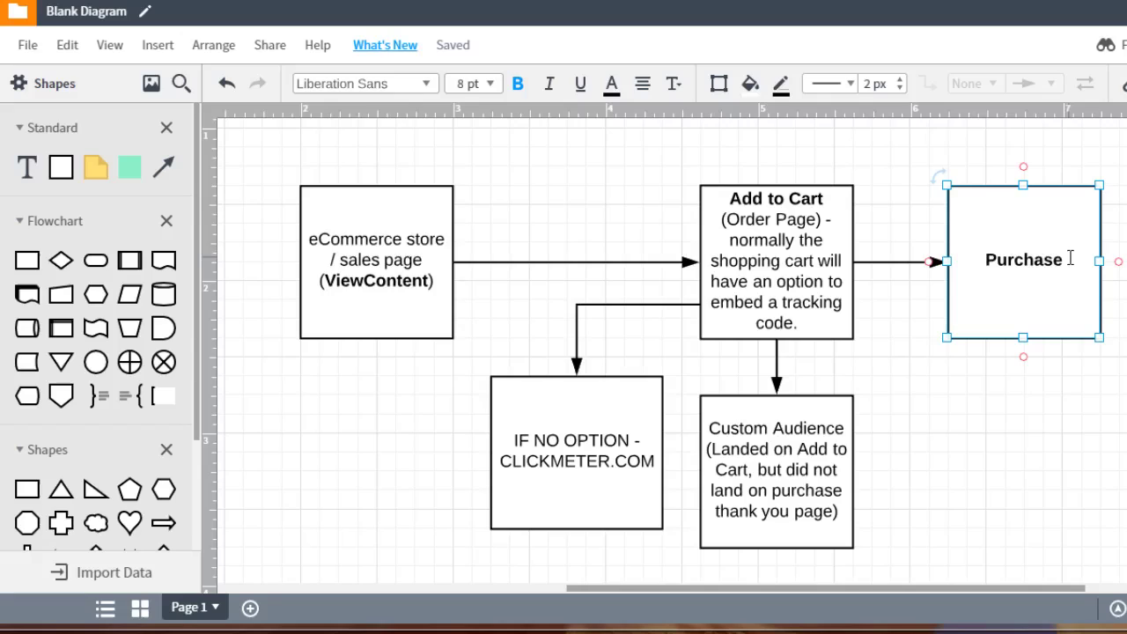
{"action": "type", "text": "Fr"}
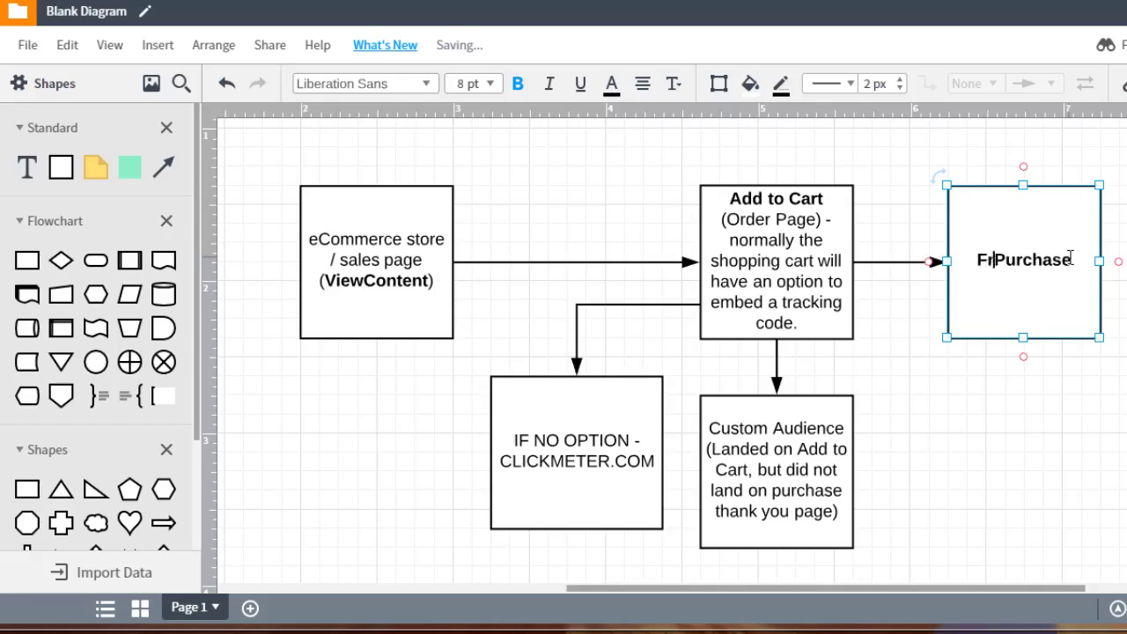
{"action": "type", "text": "ont End"}
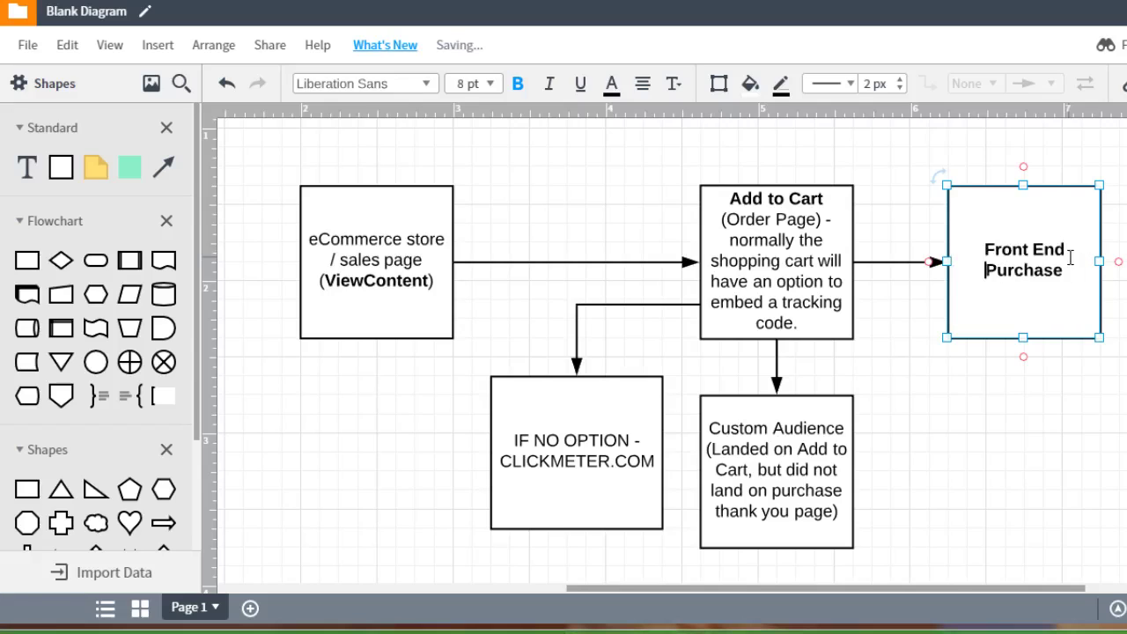
- Remove the bold formatting from "Front End" in the purchase box, keeping "Purchase" bold
{"action": "key", "text": "Up"}
{"action": "key", "text": "shift+End"}
{"action": "key", "text": "ctrl+b"}
{"action": "key", "text": "ctrl+End"}
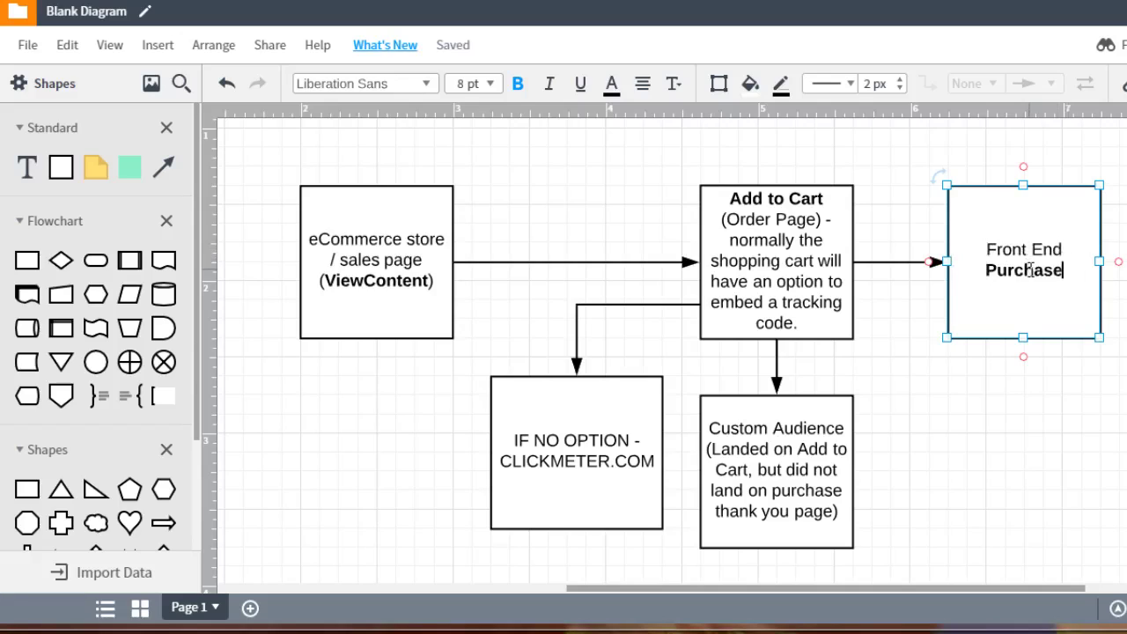
{"action": "key", "text": "Escape"}
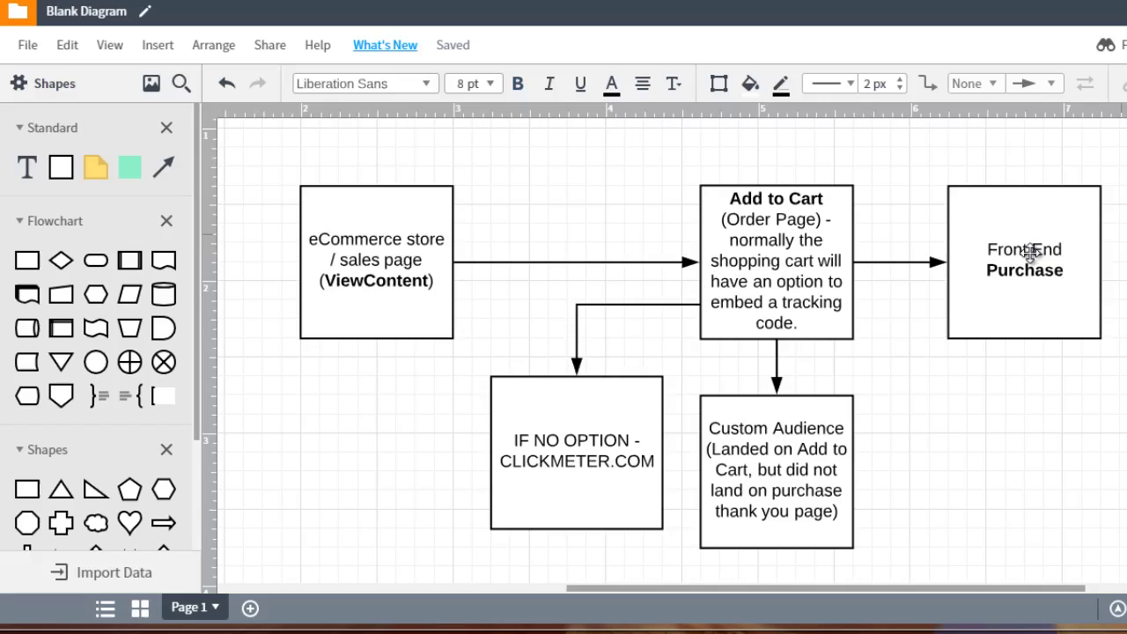
- Duplicate the Front End Purchase box and place the copy directly below the original, level with the Custom Audience box
{"action": "left_click", "coordinate": [1030, 253]}
{"action": "key", "text": "ctrl+d"}
{"action": "scroll", "coordinate": [1030, 253], "scroll_direction": "down", "scroll_amount": 2}
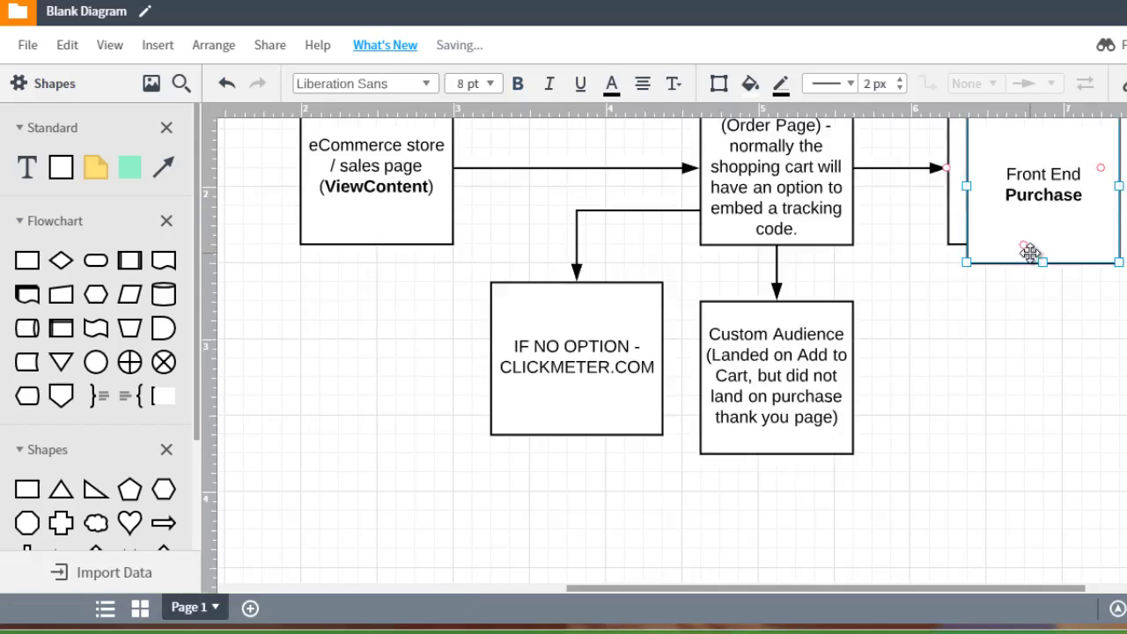
{"action": "left_click_drag", "start_coordinate": [1044, 209], "coordinate": [1017, 392]}
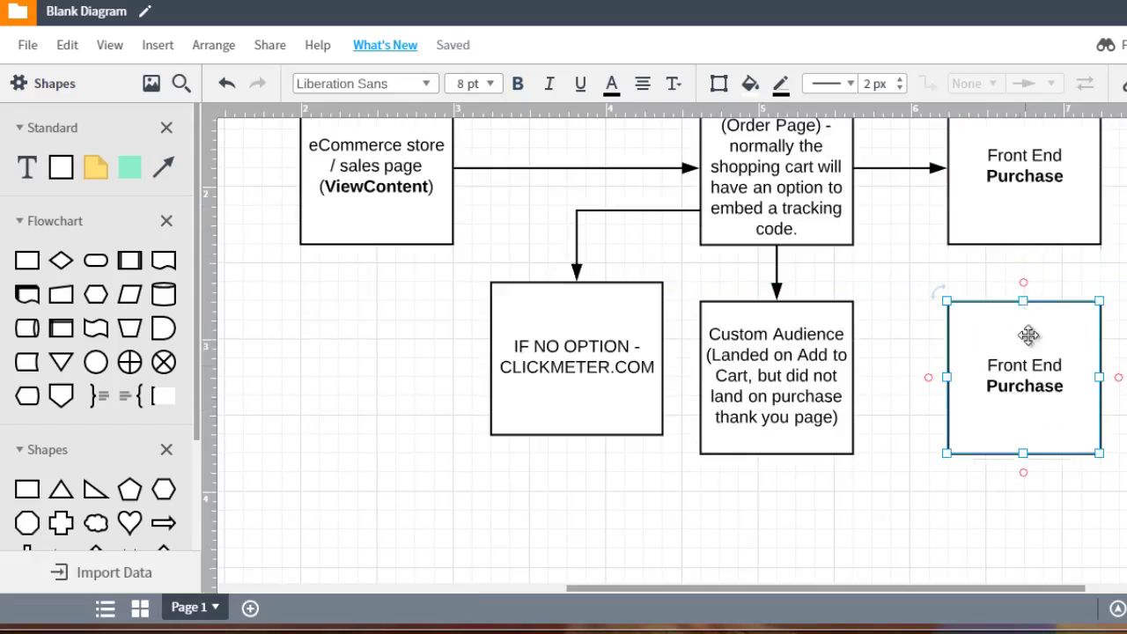
- Replace the duplicated box's text with "One Time Offer" and "OTO1" on a second line
{"action": "double_click", "coordinate": [1024, 379]}
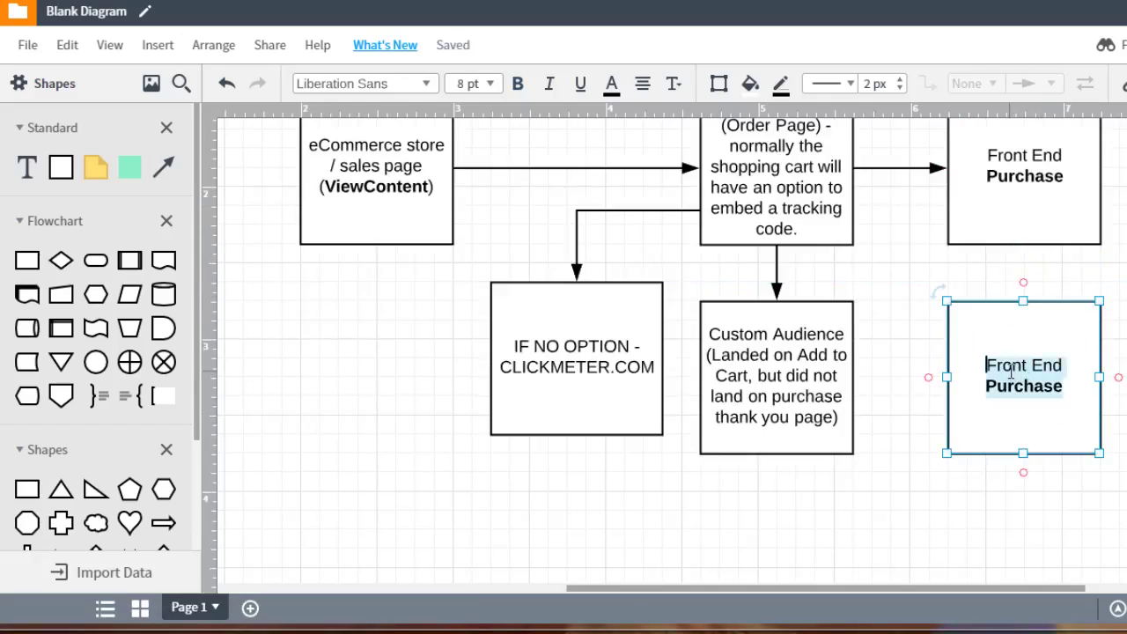
{"action": "left_click", "coordinate": [981, 362]}
{"action": "left_click_drag", "start_coordinate": [986, 362], "coordinate": [1069, 363]}
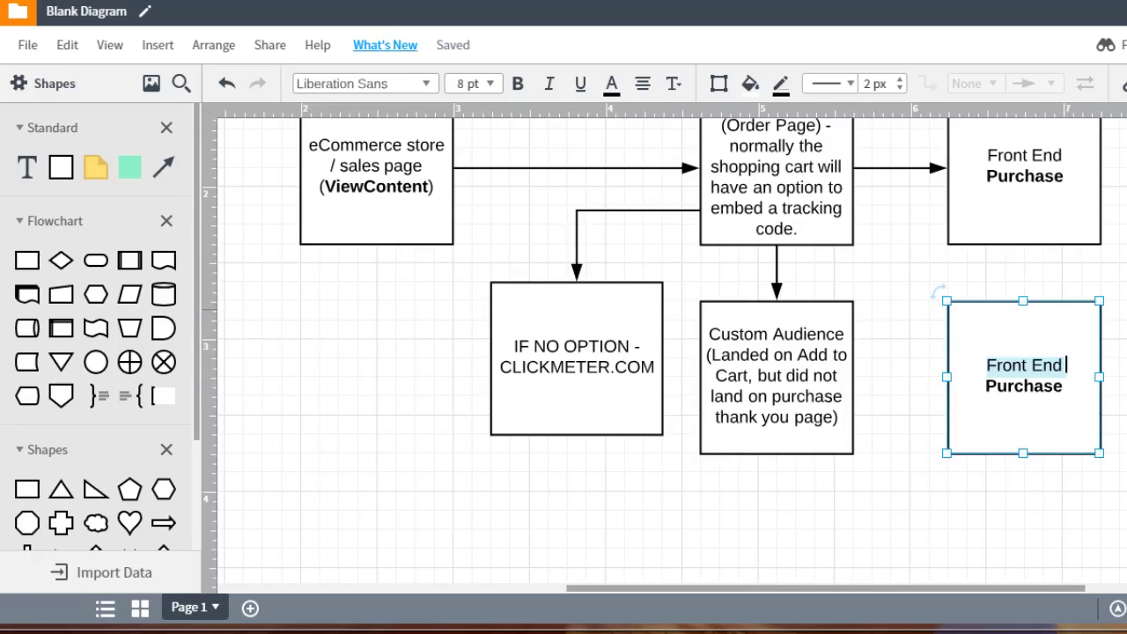
{"action": "key", "text": "ctrl+a"}
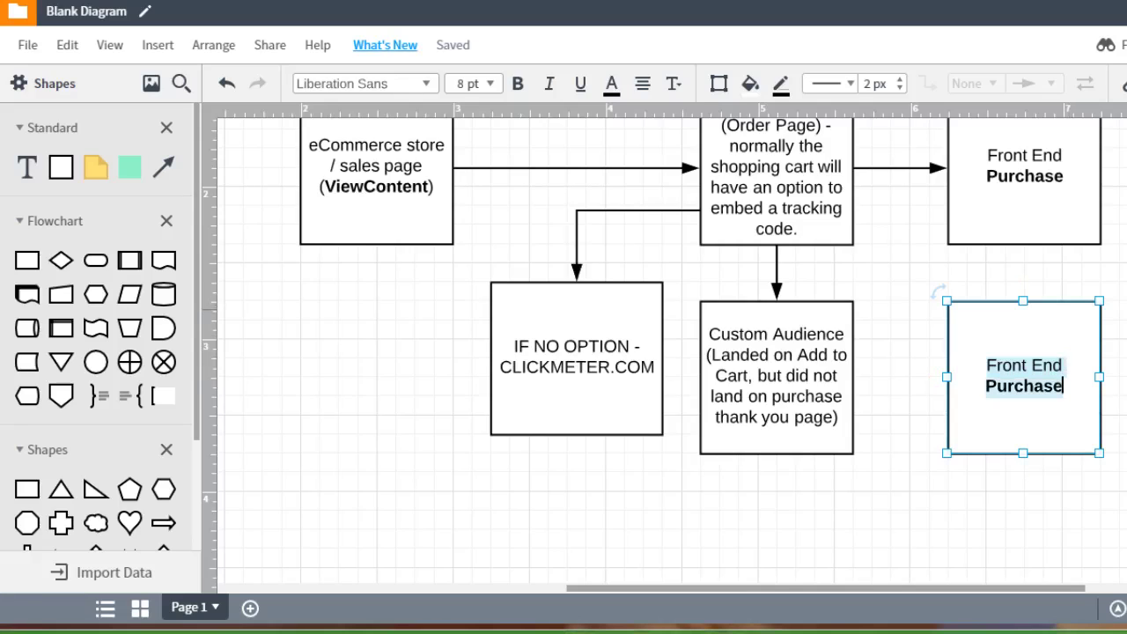
{"action": "type", "text": "One Time"}
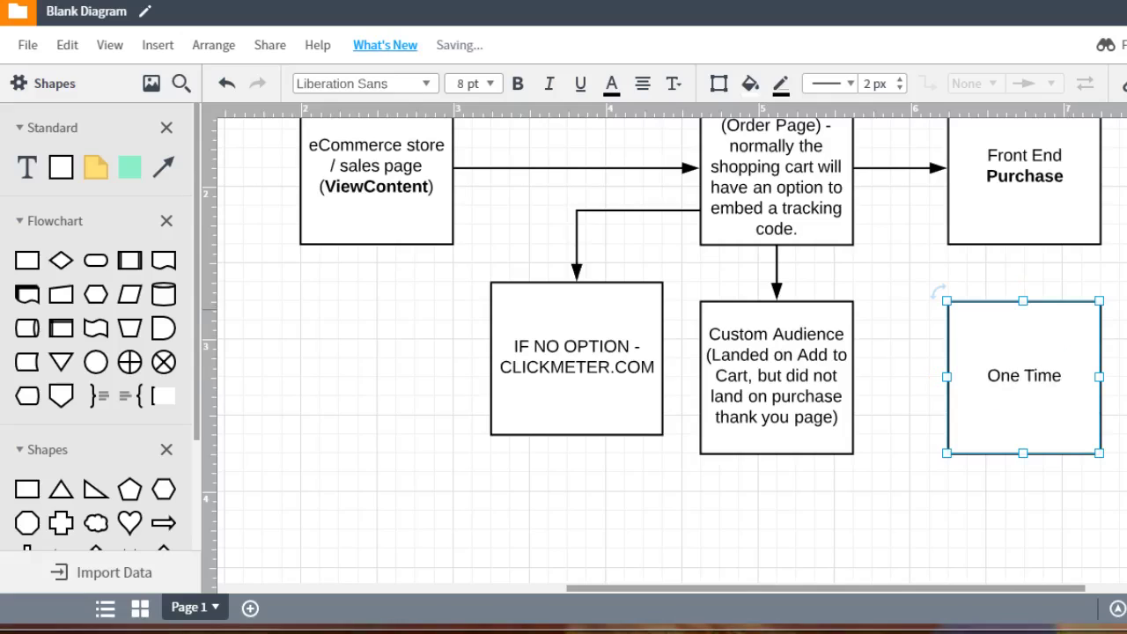
{"action": "type", "text": " Offer"}
{"action": "key", "text": "Return"}
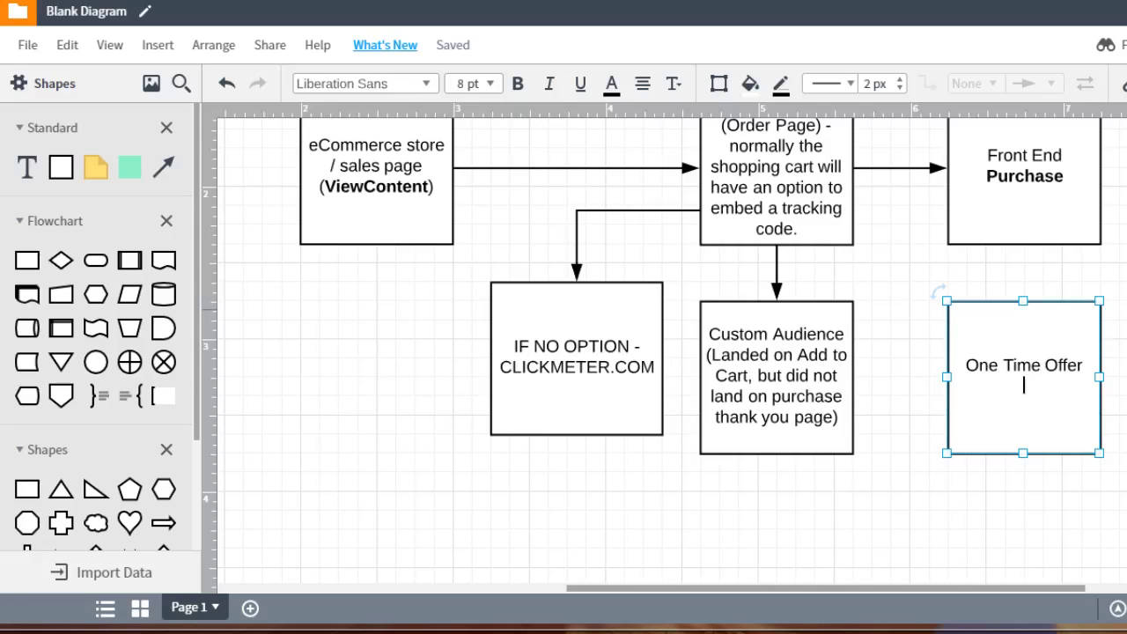
{"action": "type", "text": "OTO1"}
- Make "OTO1" bold in the One Time Offer box
{"action": "left_click", "coordinate": [1000, 384]}
{"action": "key", "text": "shift+Right"}
{"action": "key", "text": "shift+Right"}
{"action": "key", "text": "shift+Right"}
{"action": "key", "text": "shift+Right"}
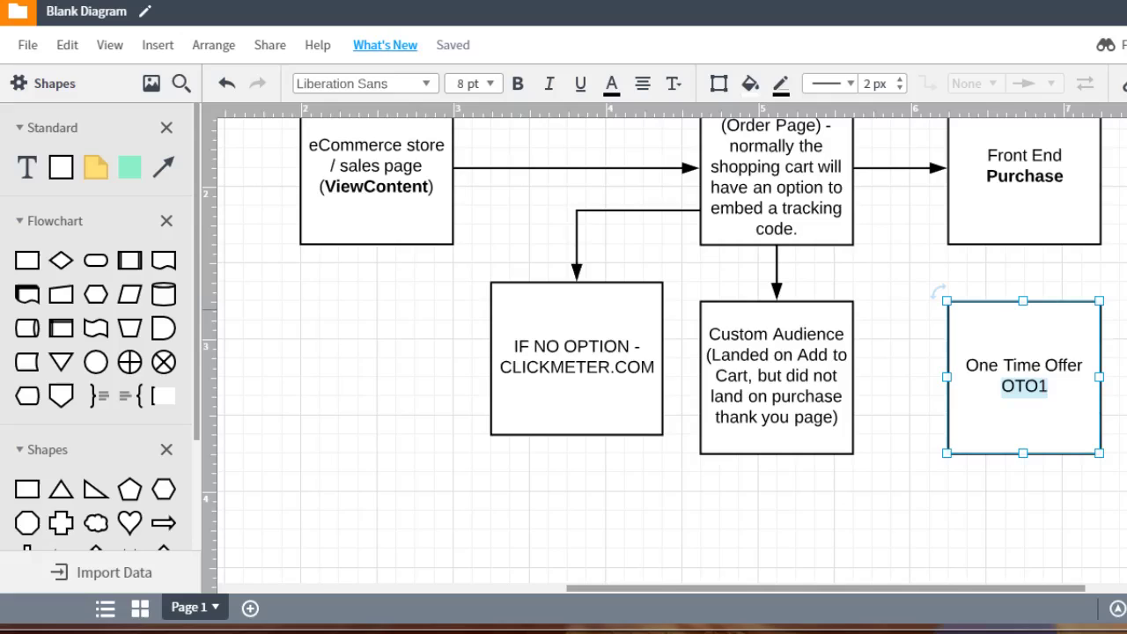
{"action": "key", "text": "ctrl+b"}
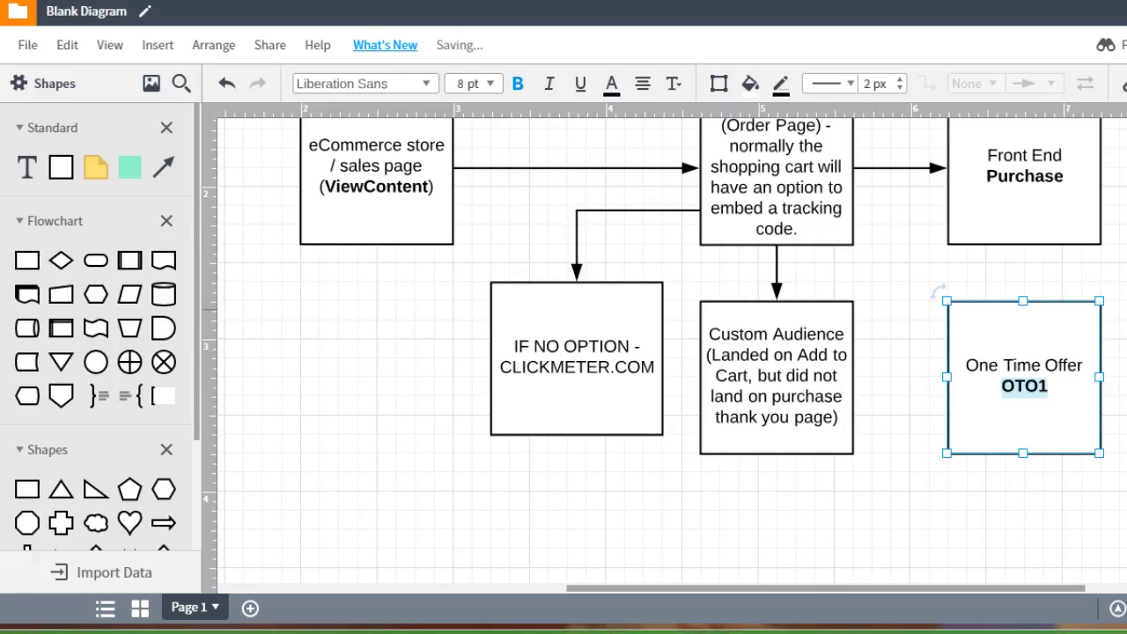
{"action": "key", "text": "Escape"}
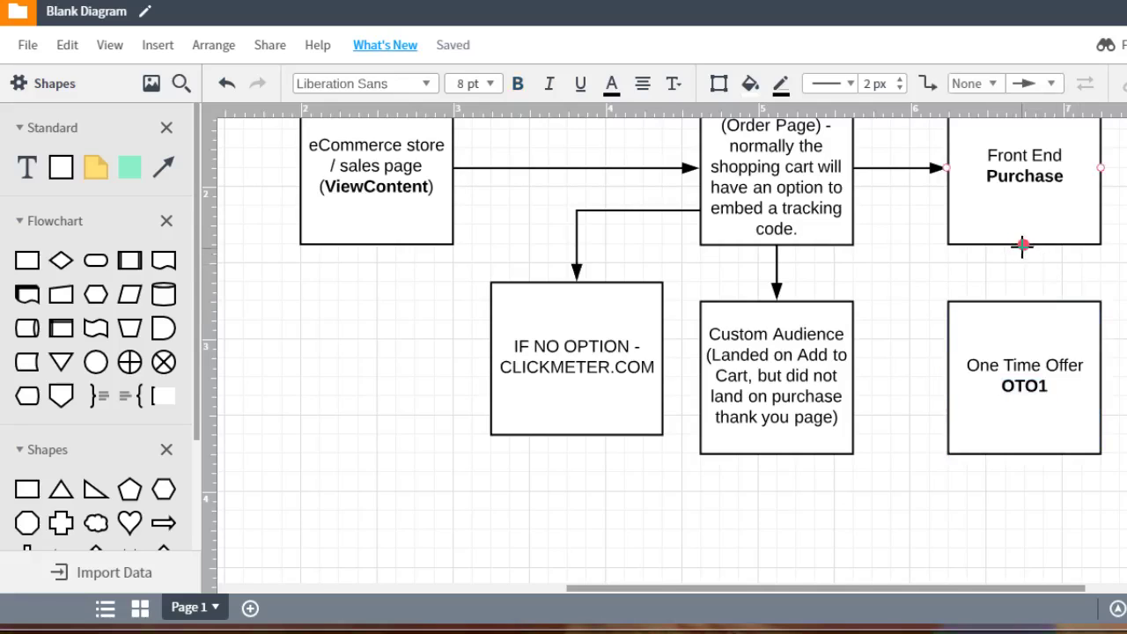
- Connect the Front End Purchase box to the One Time Offer box with a downward arrow
{"action": "left_click_drag", "start_coordinate": [1023, 244], "coordinate": [1025, 305]}
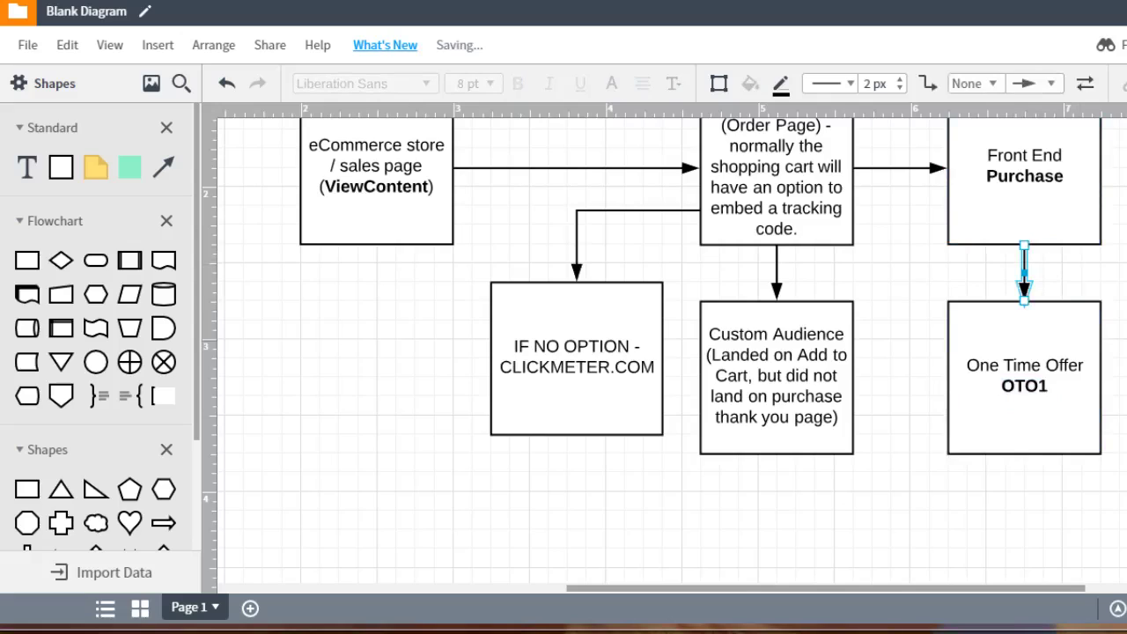
{"action": "left_click", "coordinate": [1037, 344]}
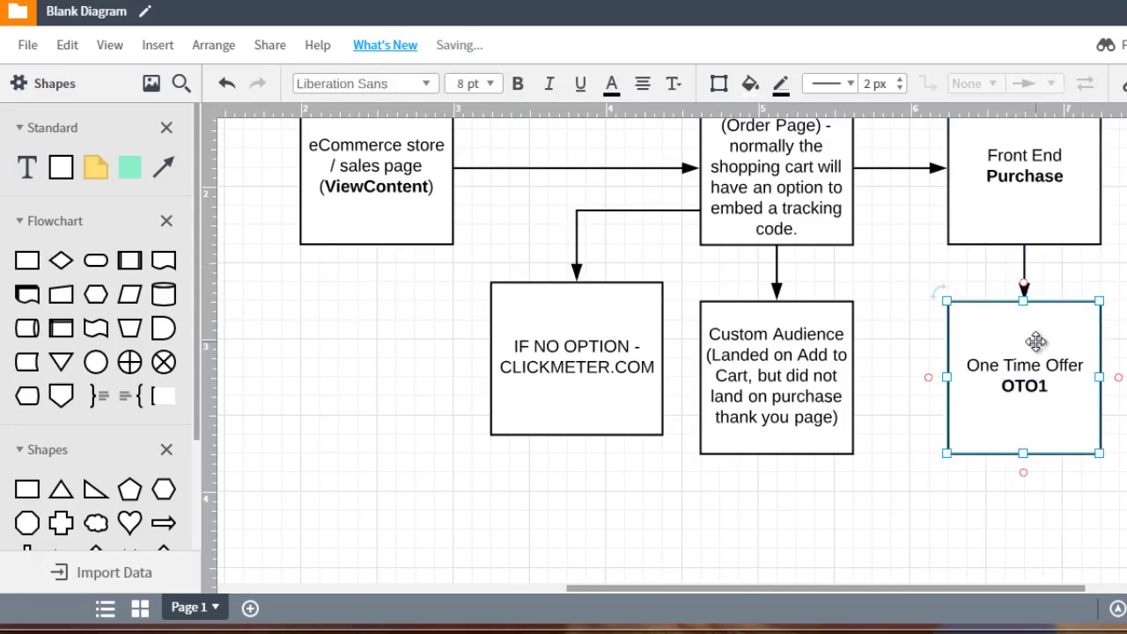
{"action": "left_click", "coordinate": [820, 355]}
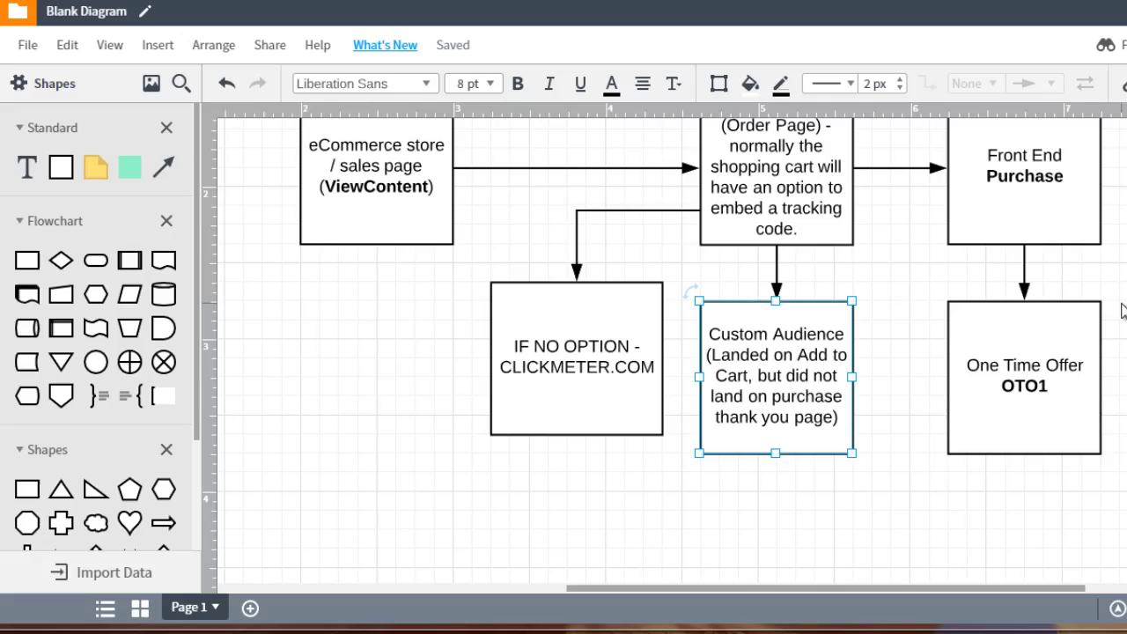
{"action": "scroll", "coordinate": [1123, 309], "scroll_direction": "up", "scroll_amount": 2}
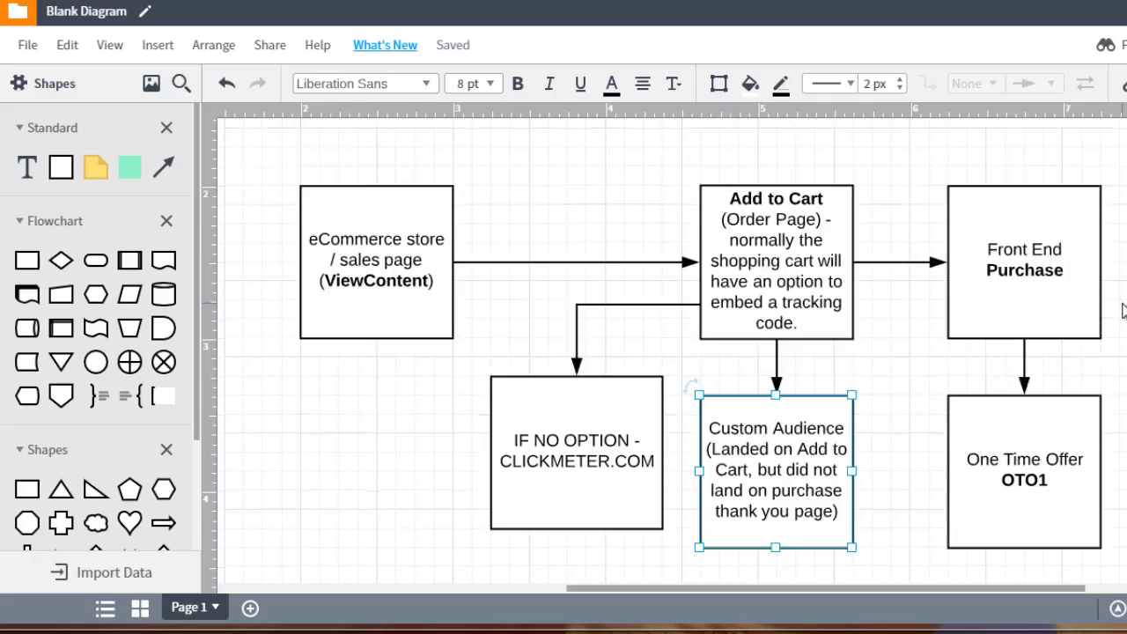
{"action": "left_click", "coordinate": [1058, 269]}
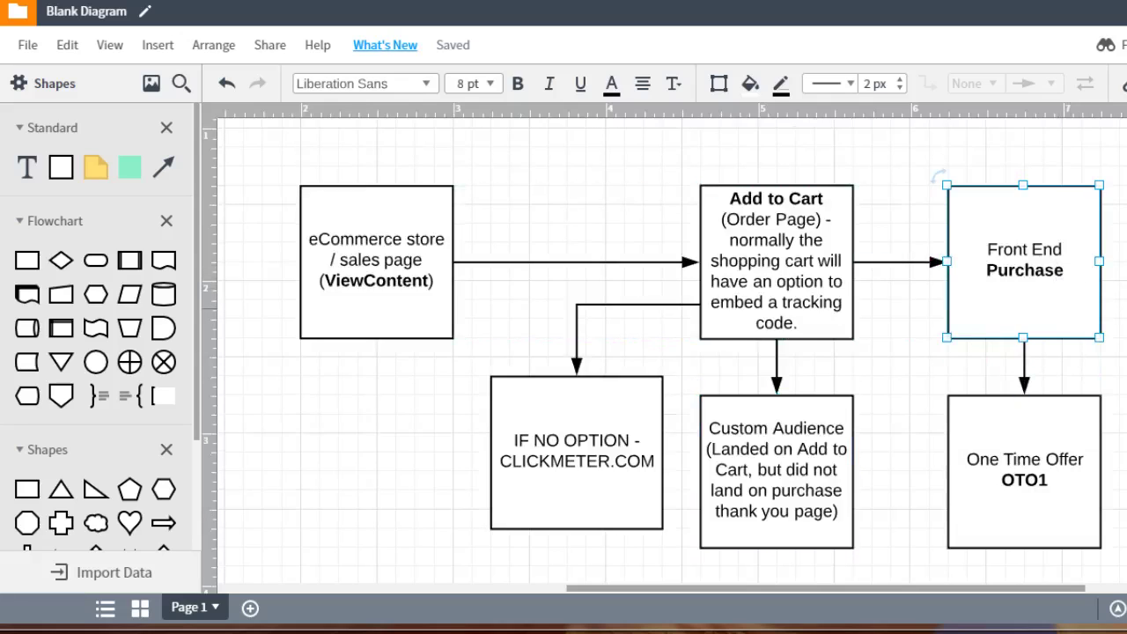
{"action": "scroll", "coordinate": [676, 352], "scroll_direction": "down", "scroll_amount": 2}
{"action": "left_click", "coordinate": [1072, 340]}
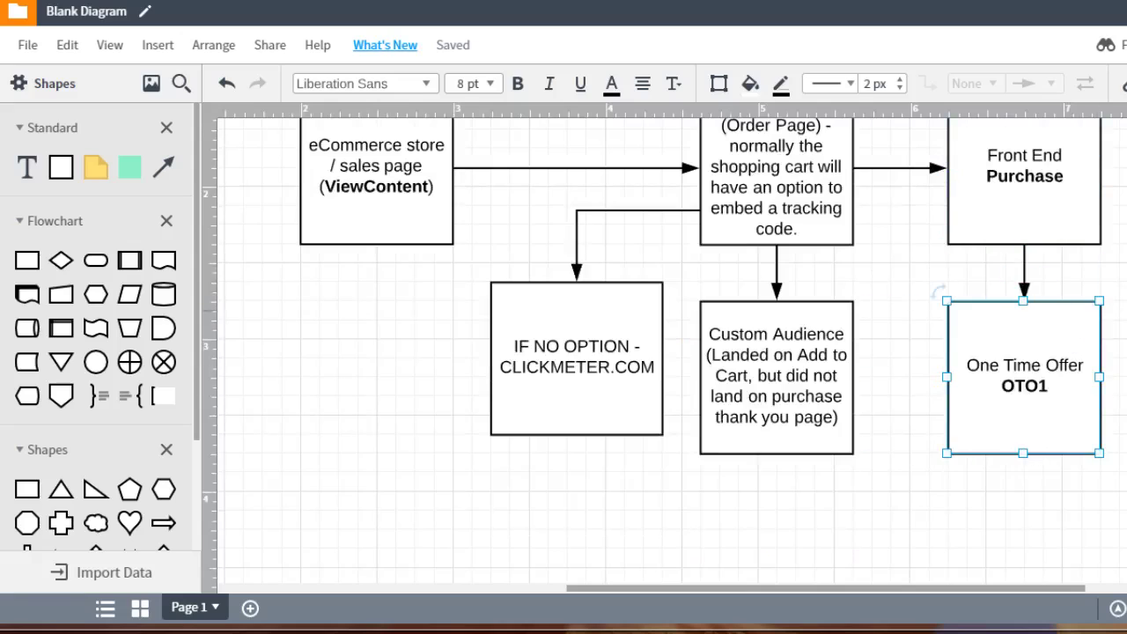
{"action": "scroll", "coordinate": [676, 352], "scroll_direction": "up", "scroll_amount": 2}
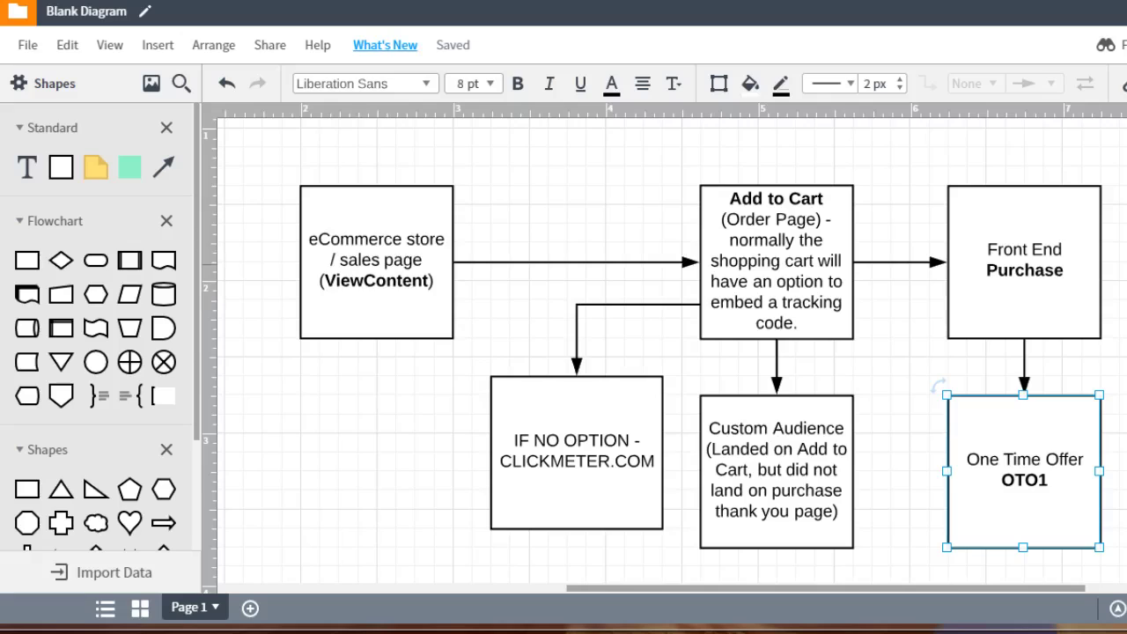
{"action": "scroll", "coordinate": [669, 352], "scroll_direction": "down", "scroll_amount": 1}
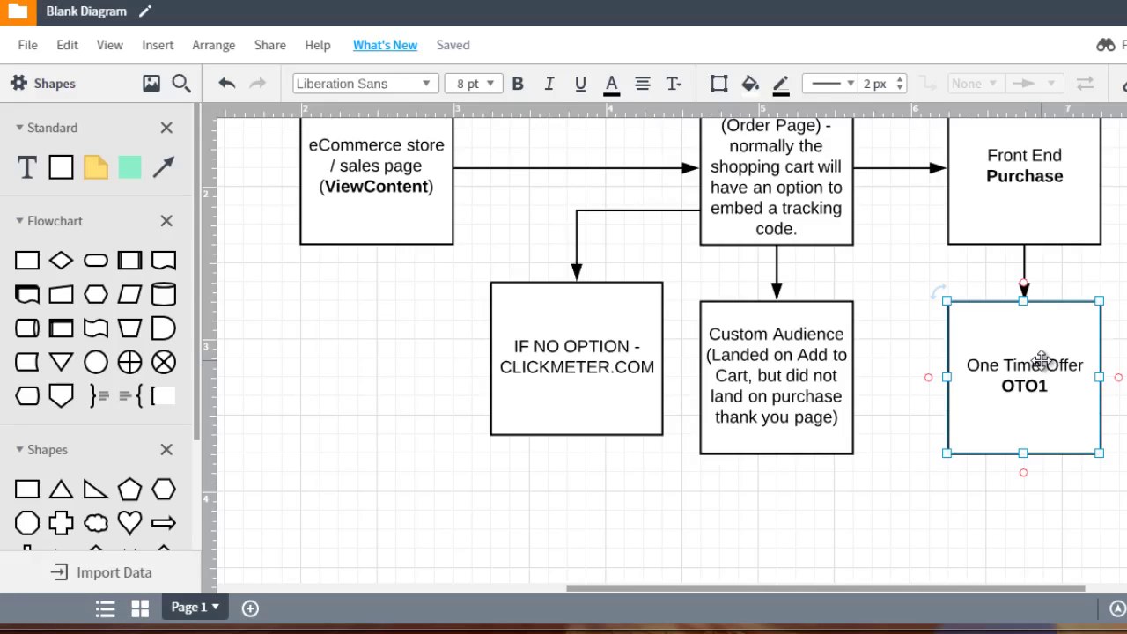
{"action": "scroll", "coordinate": [1043, 357], "scroll_direction": "up", "scroll_amount": 1}
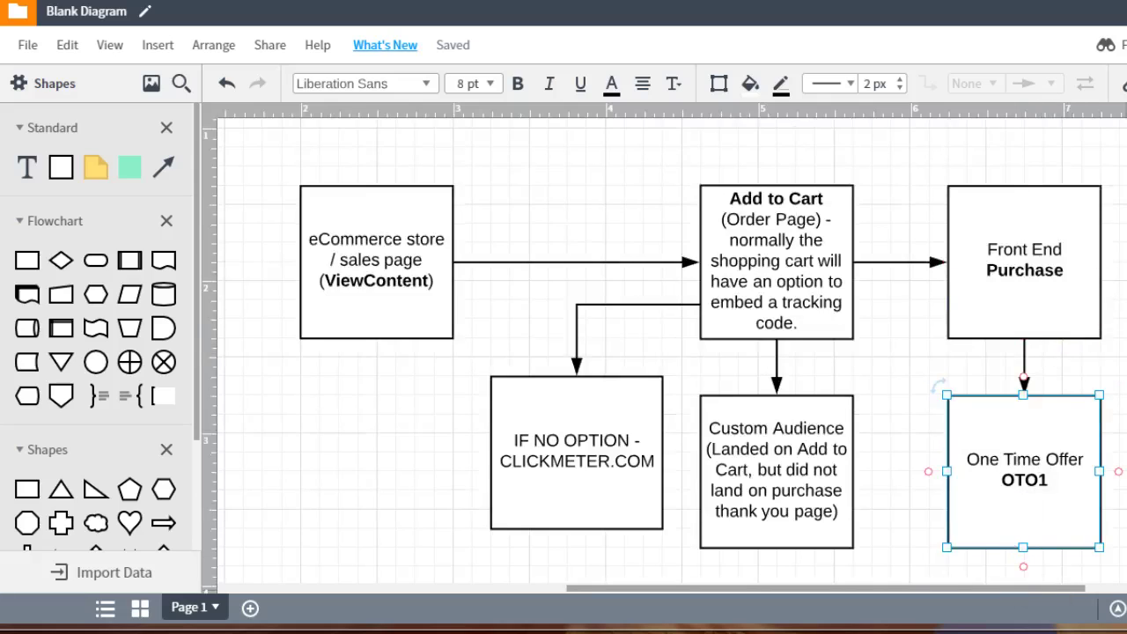
- Duplicate the Custom Audience box and place the copy in the empty area to the right of the Front End Purchase box
{"action": "left_click_drag", "start_coordinate": [1086, 591], "coordinate": [1124, 592]}
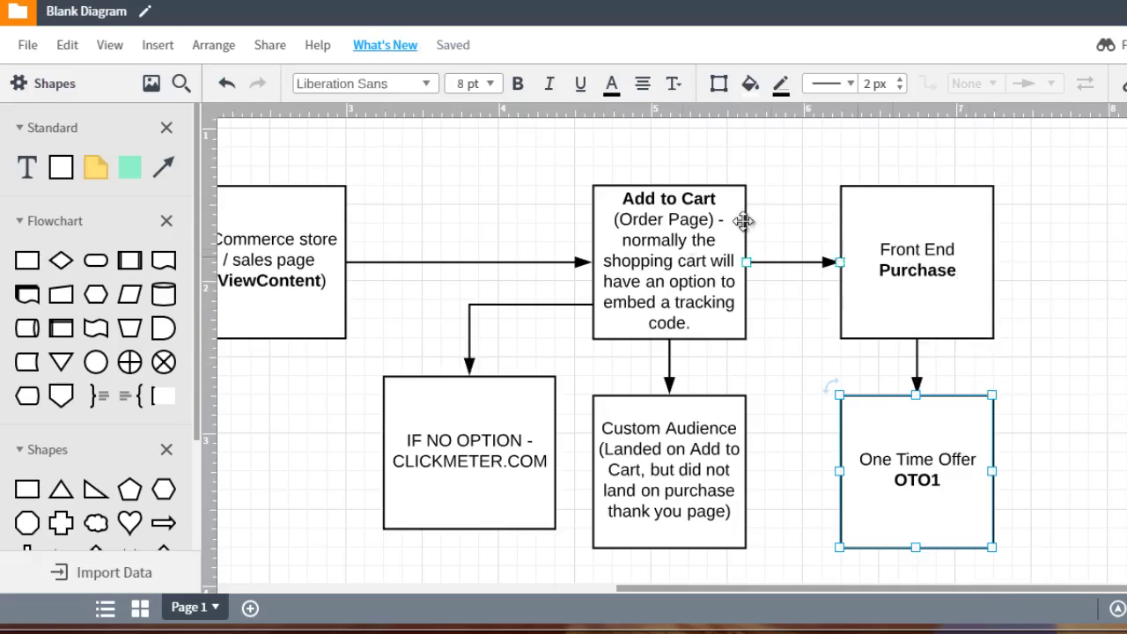
{"action": "left_click", "coordinate": [911, 251]}
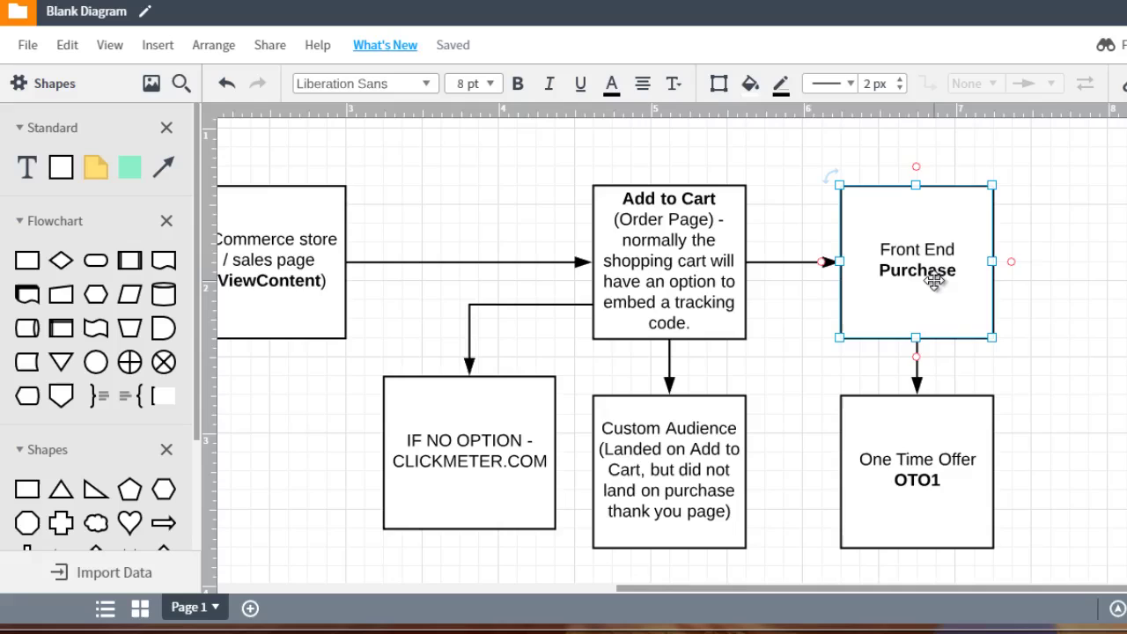
{"action": "left_click", "coordinate": [659, 430]}
{"action": "left_click_drag", "start_coordinate": [658, 430], "coordinate": [1107, 297]}
{"action": "scroll", "coordinate": [1040, 381], "scroll_direction": "right", "scroll_amount": 5}
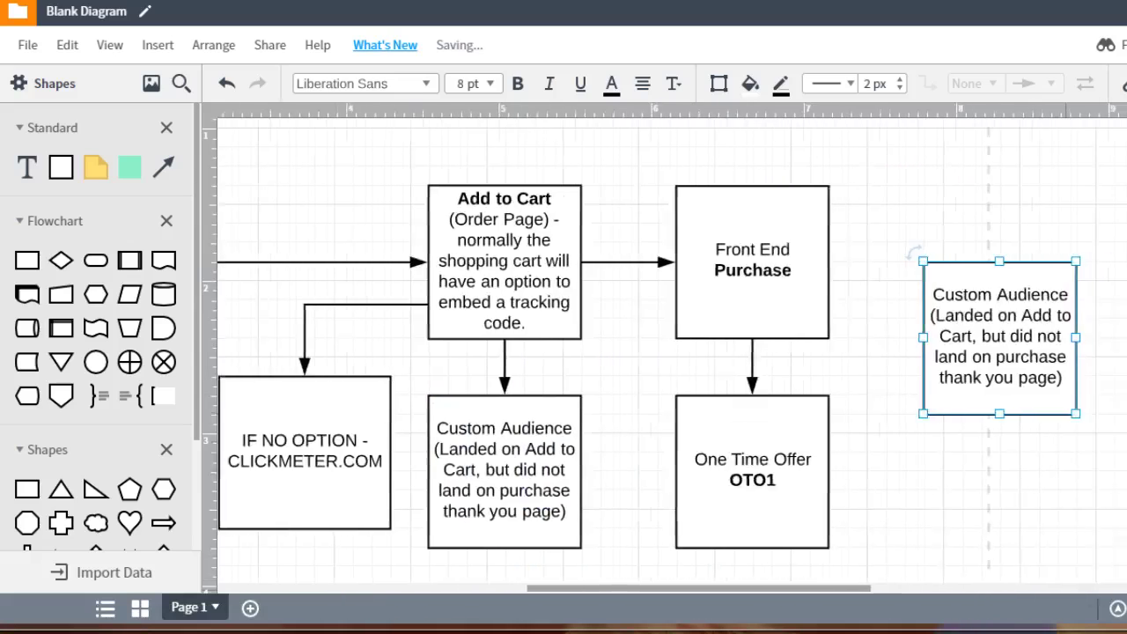
{"action": "left_click", "coordinate": [942, 336]}
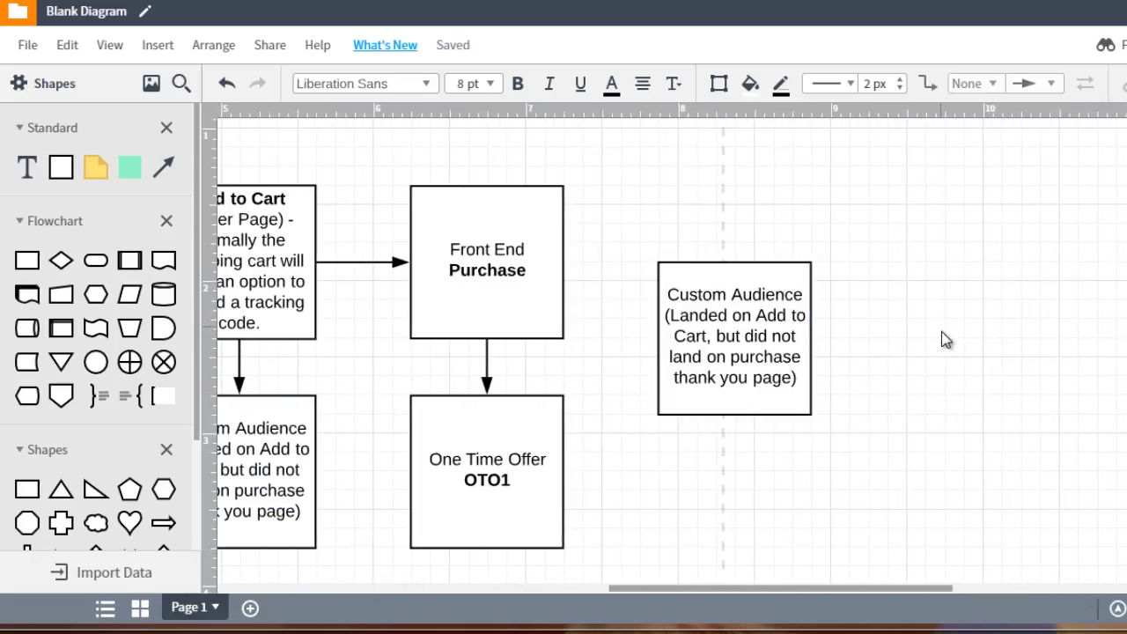
- Arrange two copies of the Custom Audience box in a column, one level with Front End Purchase and one level with One Time Offer
{"action": "left_click", "coordinate": [692, 331]}
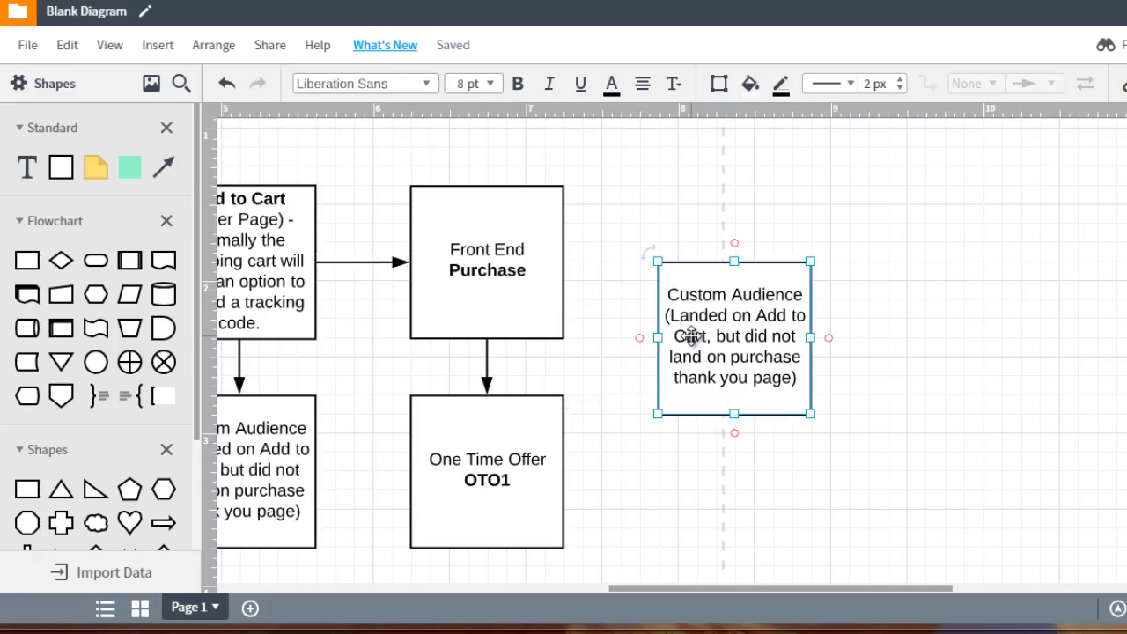
{"action": "left_click", "coordinate": [535, 298]}
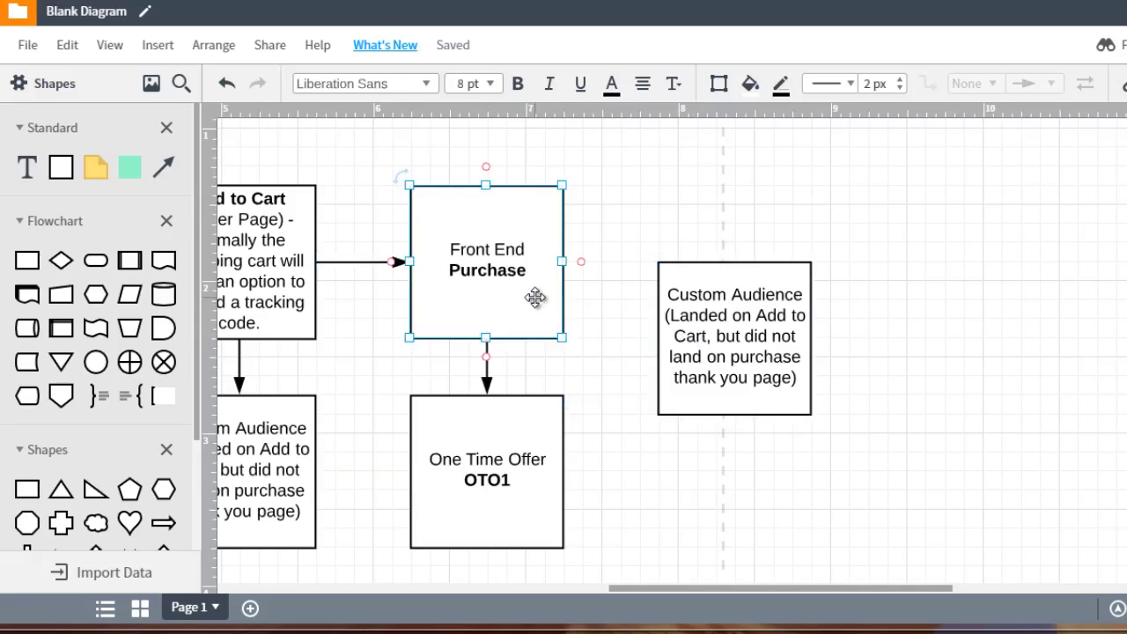
{"action": "left_click", "coordinate": [523, 464]}
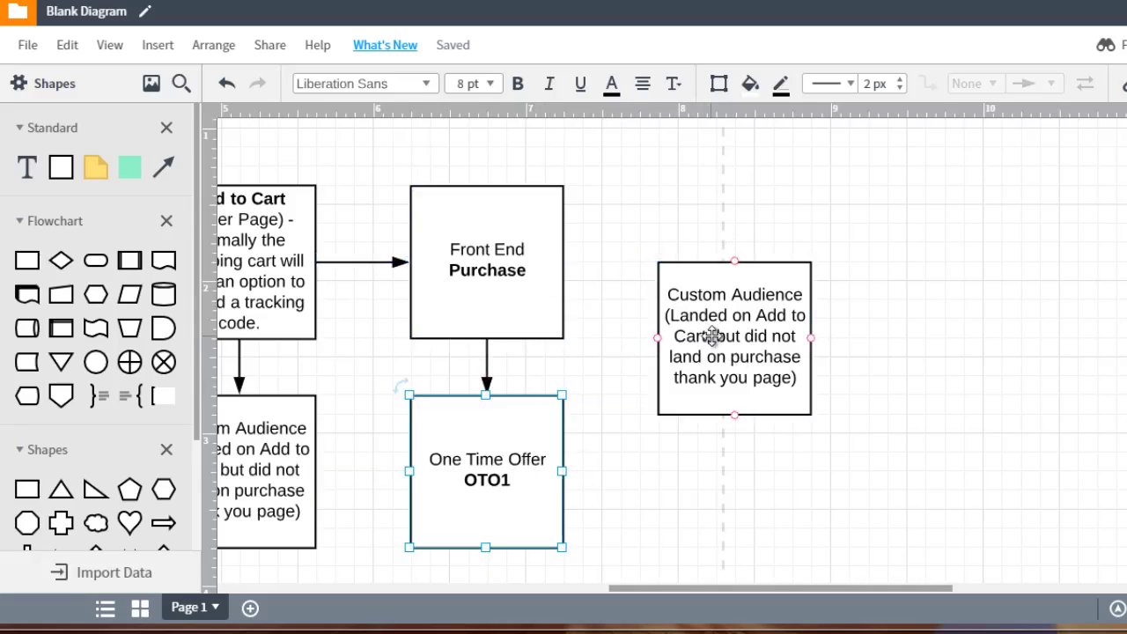
{"action": "left_click_drag", "start_coordinate": [714, 330], "coordinate": [715, 460]}
{"action": "key", "text": "ctrl+d"}
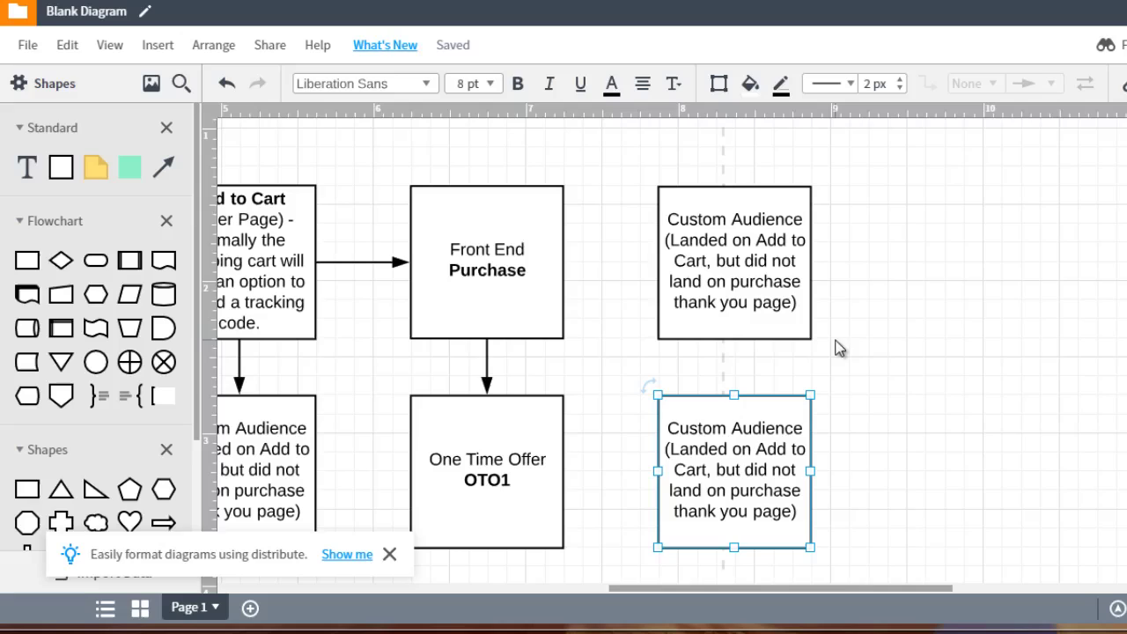
{"action": "left_click", "coordinate": [389, 554]}
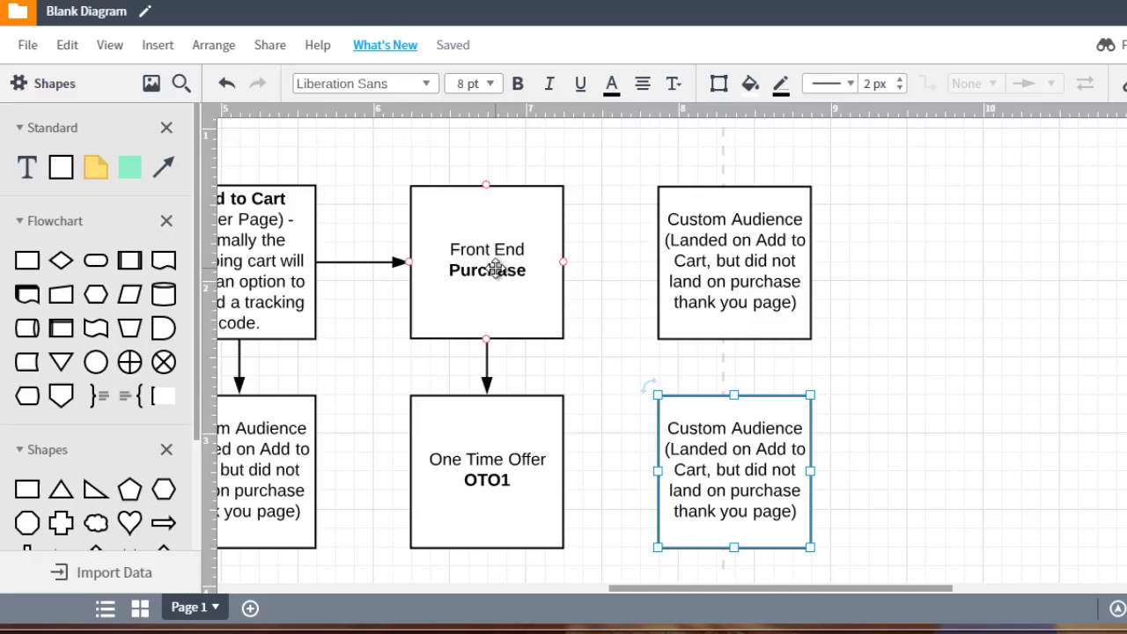
{"action": "left_click", "coordinate": [592, 394]}
{"action": "scroll", "coordinate": [591, 395], "scroll_direction": "down", "scroll_amount": 2}
{"action": "scroll", "coordinate": [591, 394], "scroll_direction": "up", "scroll_amount": 2}
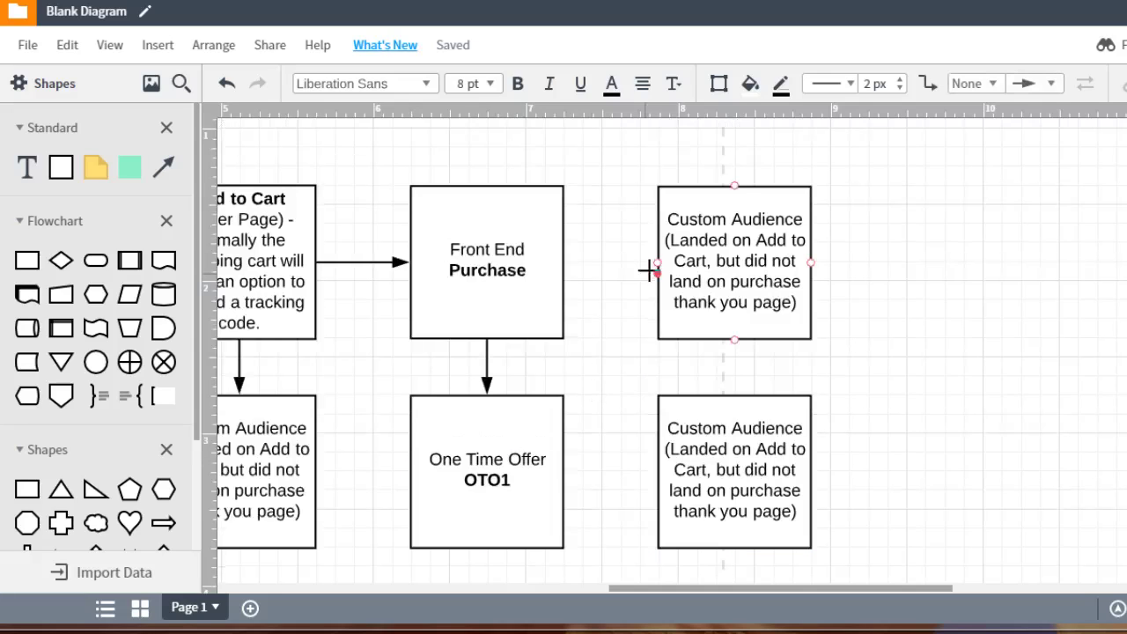
- Replace the parenthesised text in the upper copied Custom Audience box with "Land on Purchase Page - BUT DO NOT LAND ON OTO1"
{"action": "double_click", "coordinate": [685, 257]}
{"action": "left_click", "coordinate": [669, 234]}
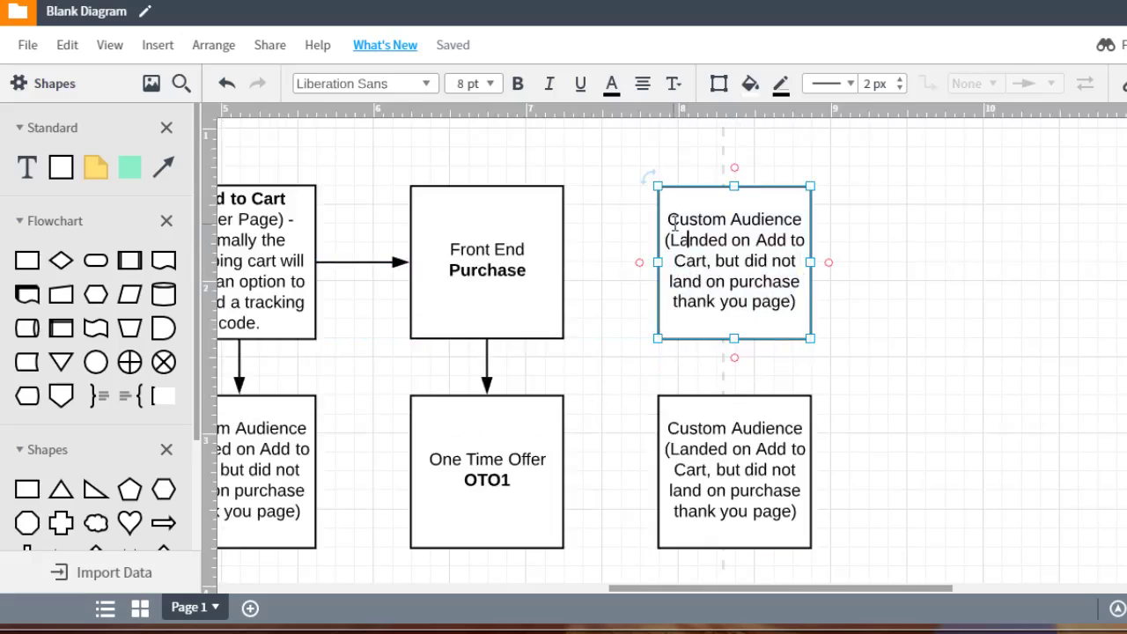
{"action": "left_click_drag", "start_coordinate": [673, 245], "coordinate": [787, 317]}
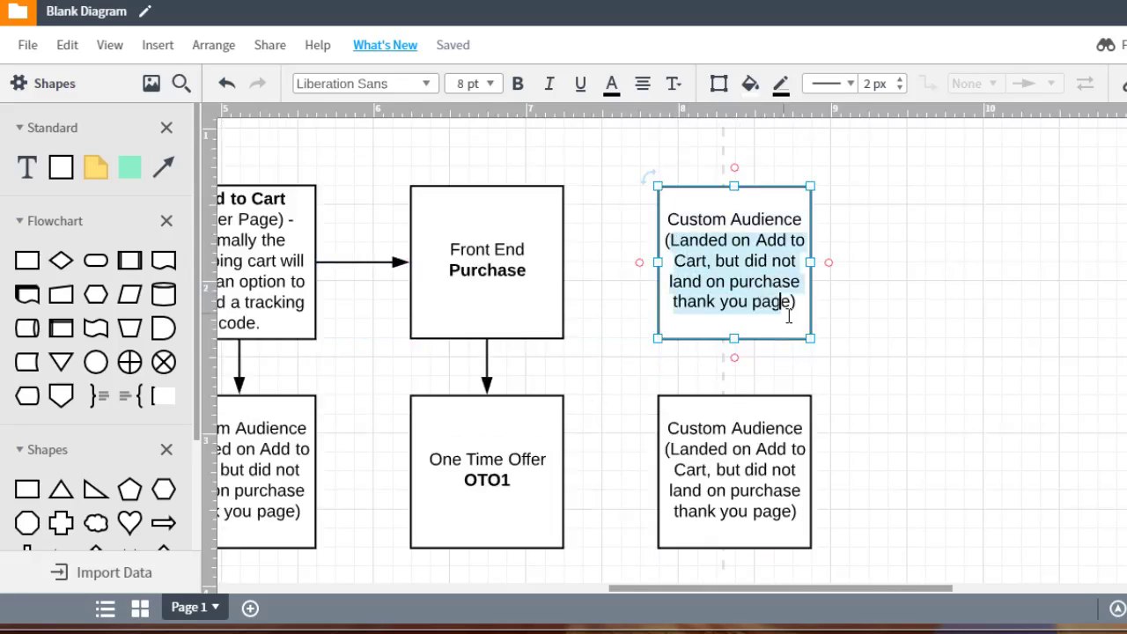
{"action": "key", "text": "BackSpace"}
{"action": "type", "text": "and on"}
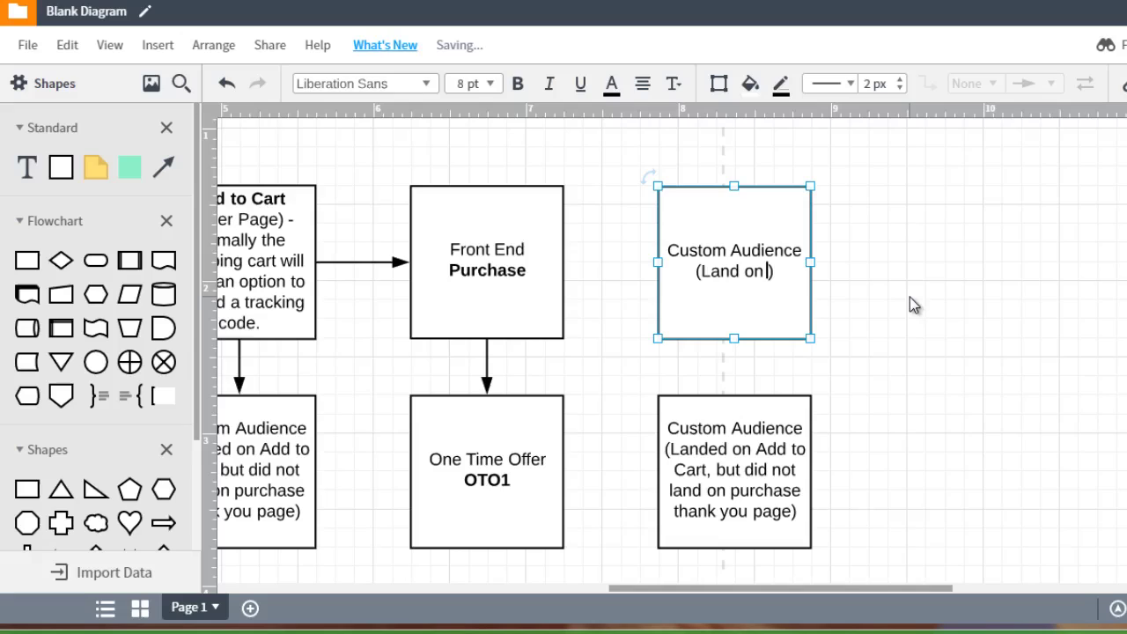
{"action": "type", "text": " Purchase "}
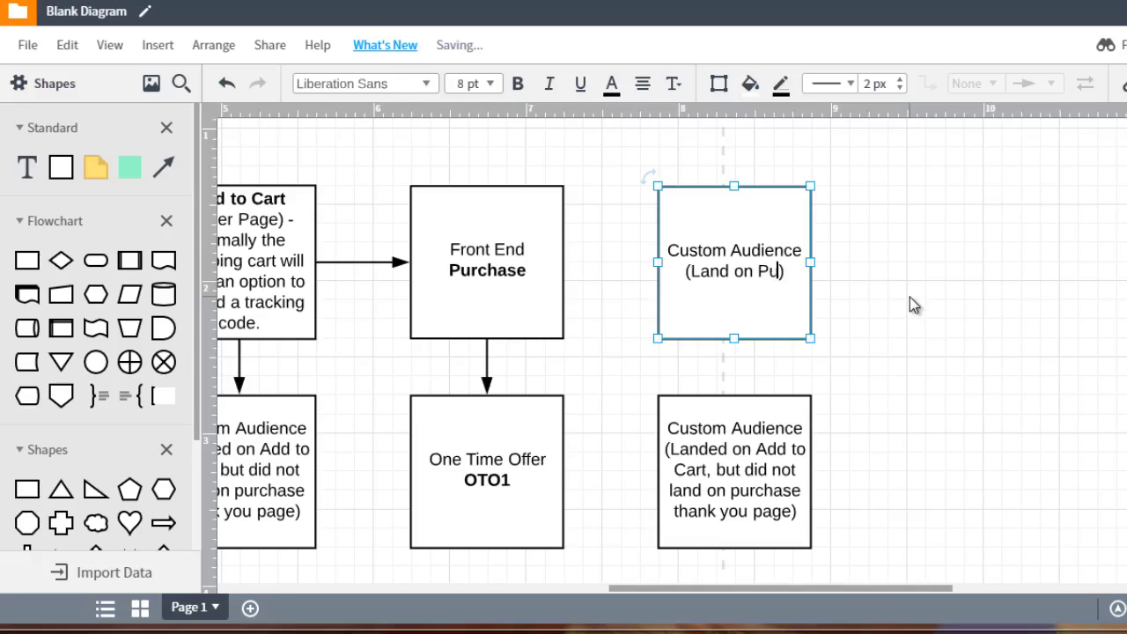
{"action": "type", "text": "Page"}
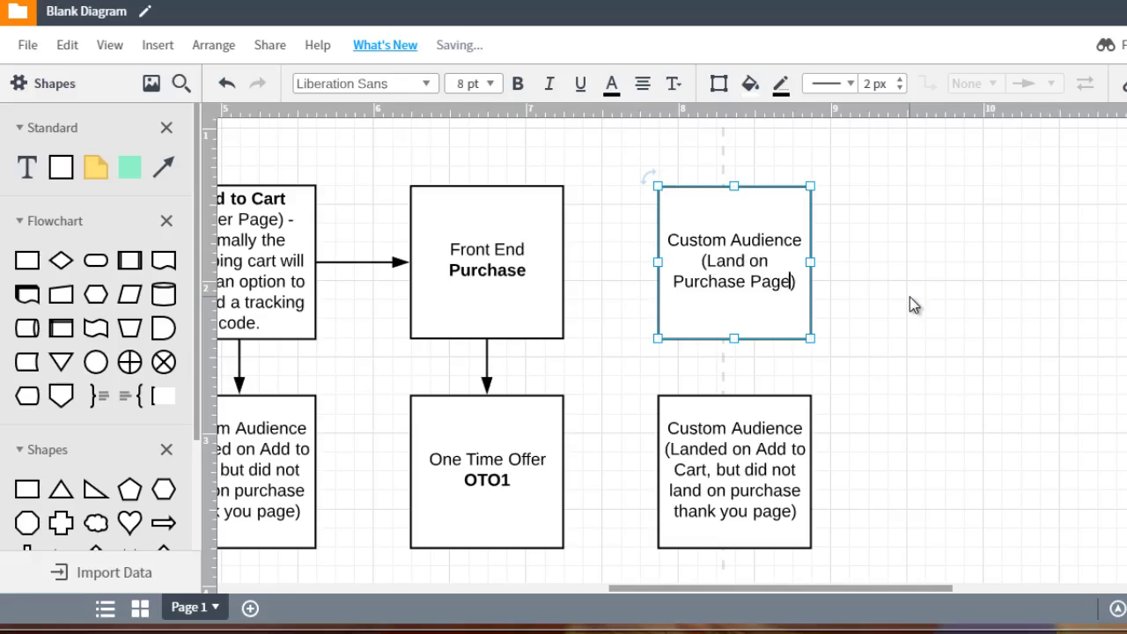
{"action": "key", "text": "BackSpace"}
{"action": "type", "text": "- BUT "}
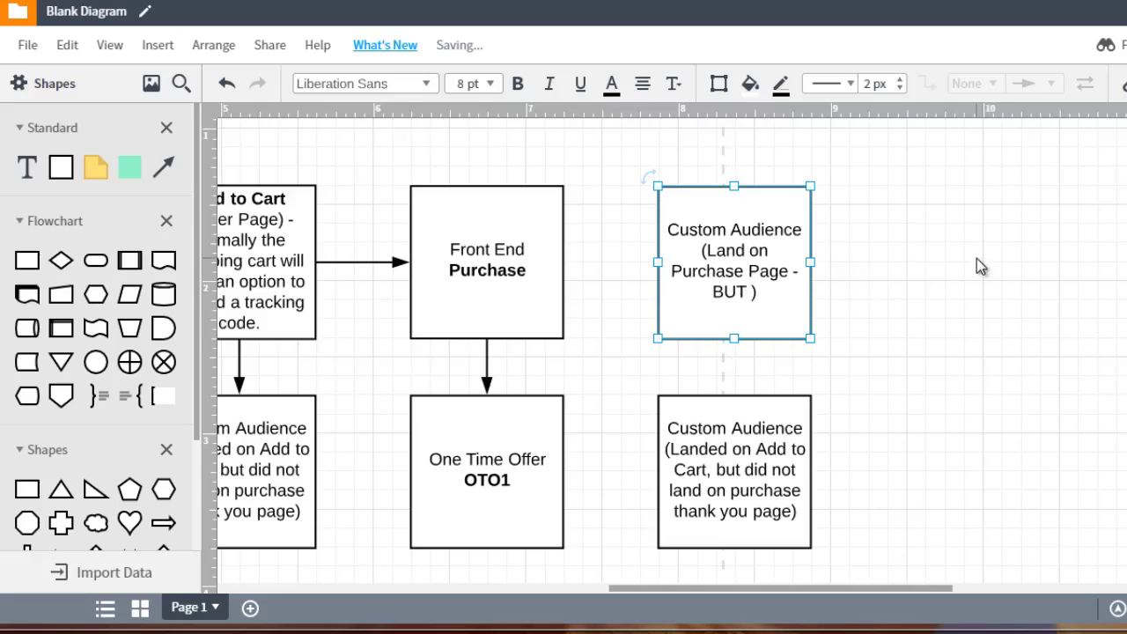
{"action": "type", "text": "DO NOT LAN"}
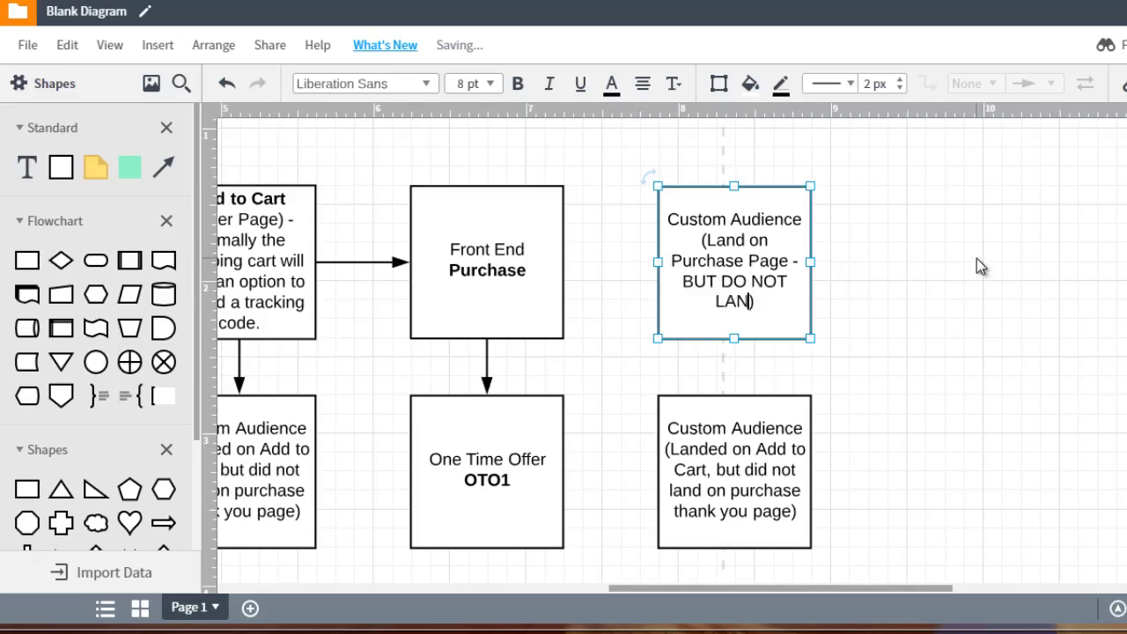
{"action": "type", "text": "D ON OTO1"}
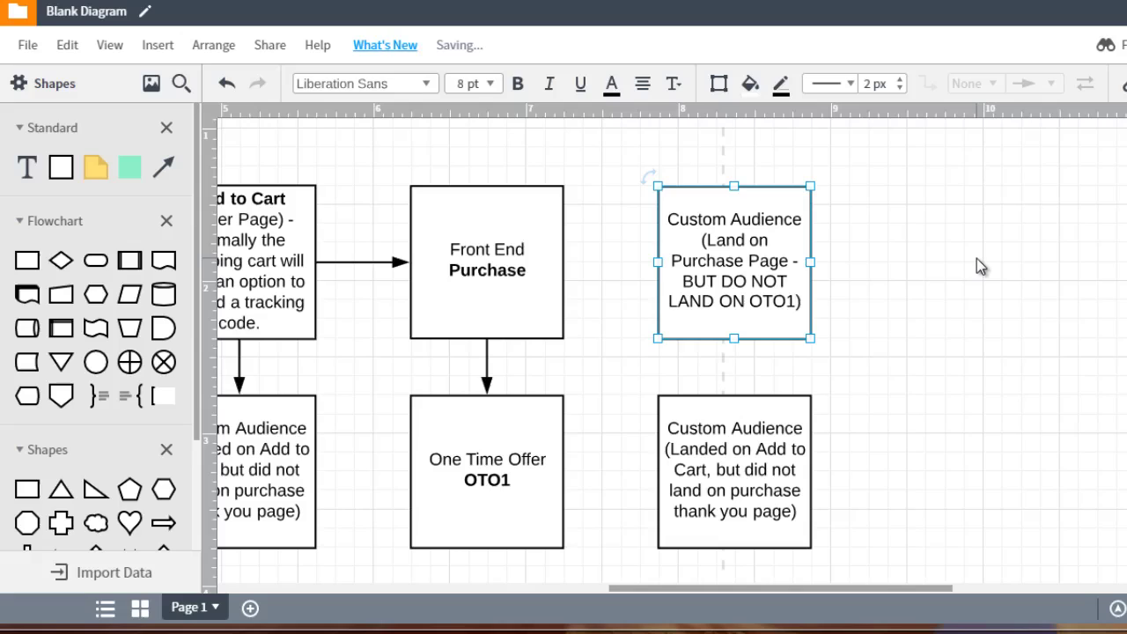
{"action": "left_click", "coordinate": [976, 258]}
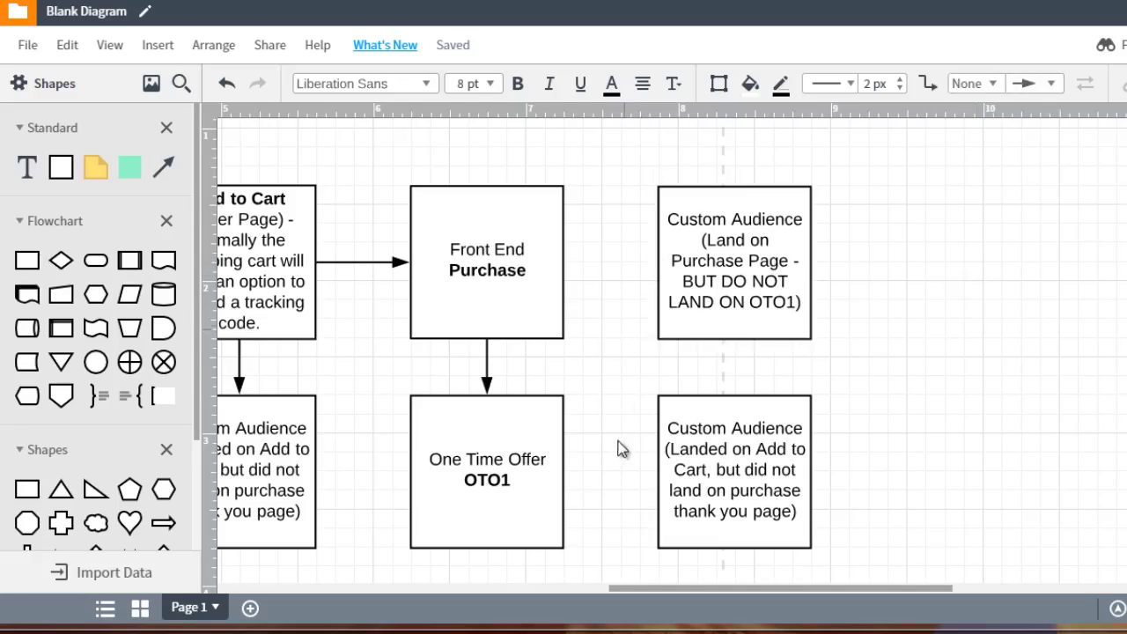
- Connect the One Time Offer box to both Custom Audience boxes on its right with arrows
{"action": "left_click_drag", "start_coordinate": [564, 469], "coordinate": [659, 262]}
{"action": "left_click", "coordinate": [951, 294]}
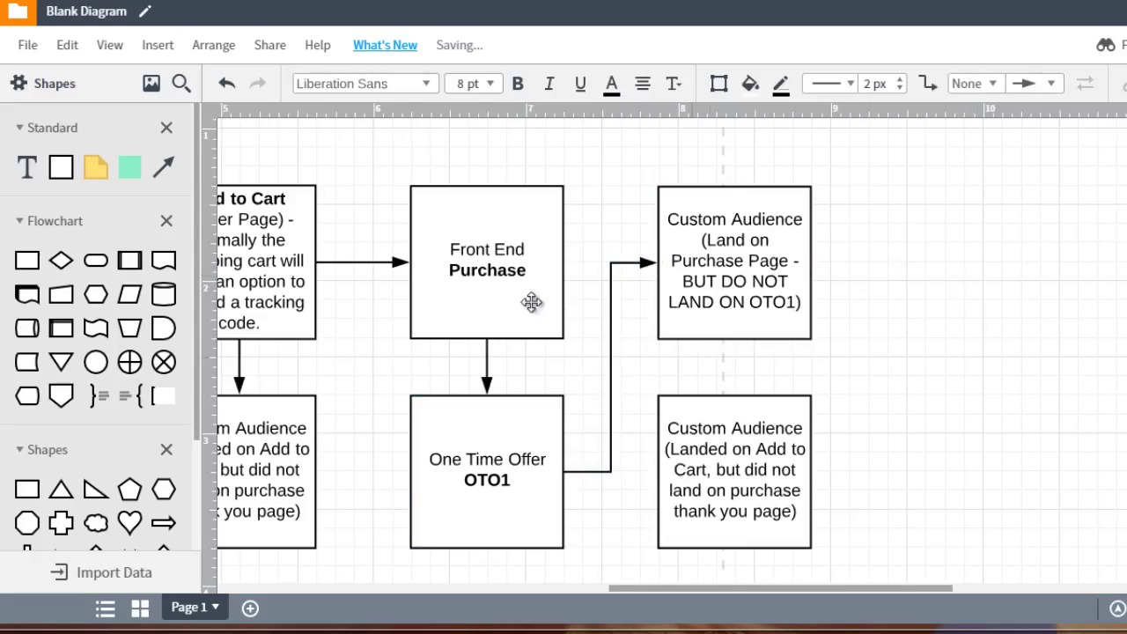
{"action": "left_click", "coordinate": [500, 301]}
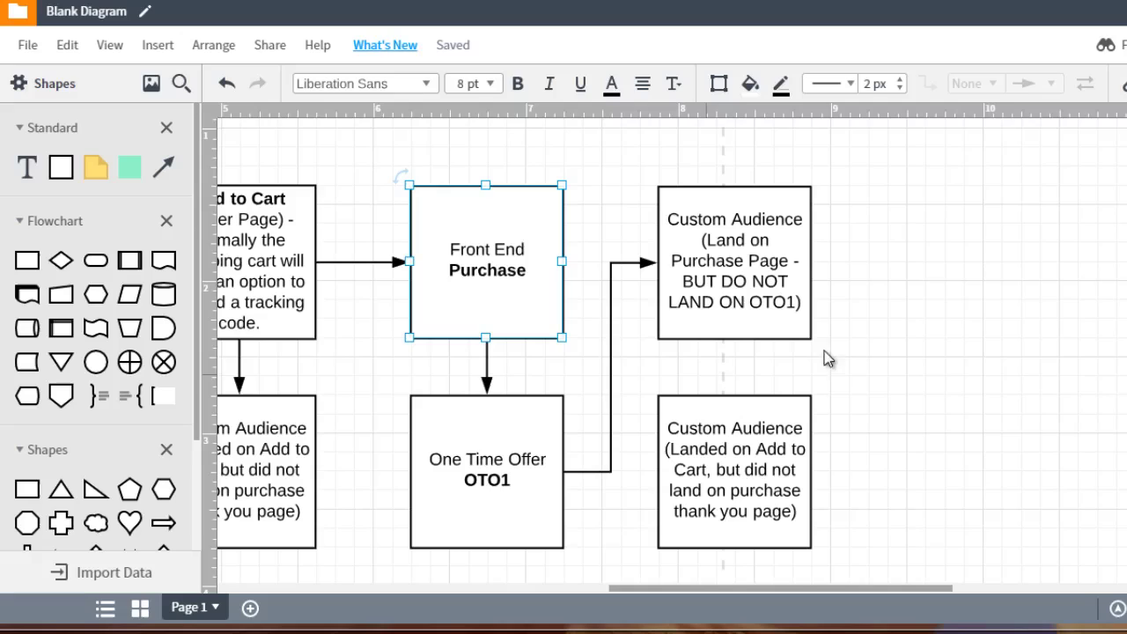
{"action": "left_click", "coordinate": [744, 233]}
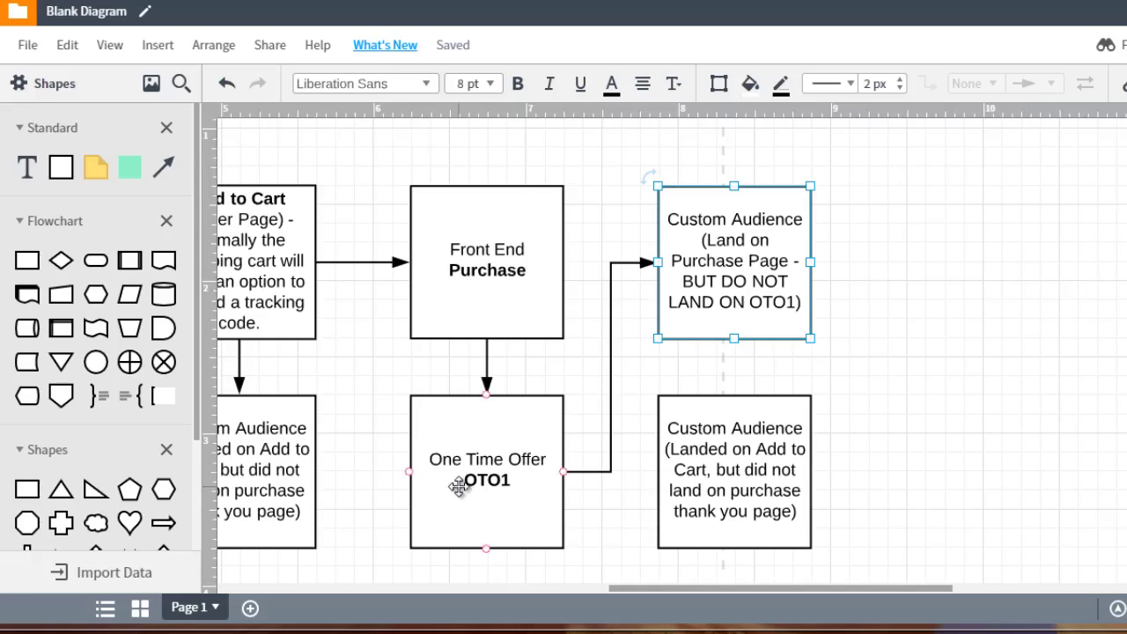
{"action": "left_click", "coordinate": [762, 442]}
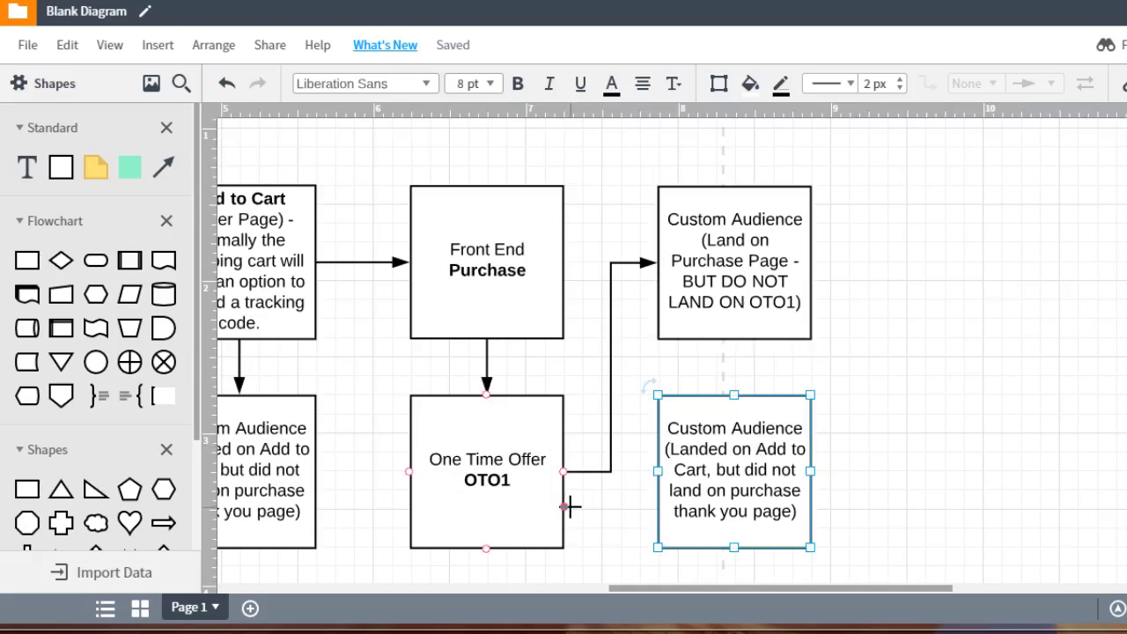
{"action": "left_click_drag", "start_coordinate": [564, 506], "coordinate": [666, 501]}
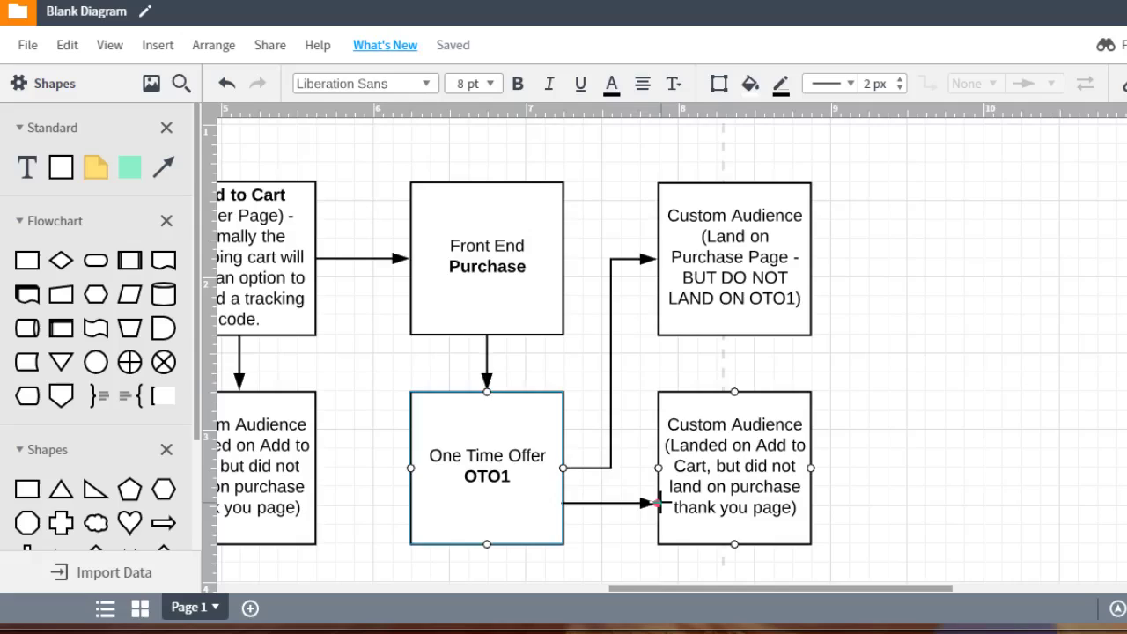
- Replace the parenthesised text in the lower copied Custom Audience box with "Landed on BOTH purchase Front End and OTO1"
{"action": "double_click", "coordinate": [704, 456]}
{"action": "left_click", "coordinate": [699, 451]}
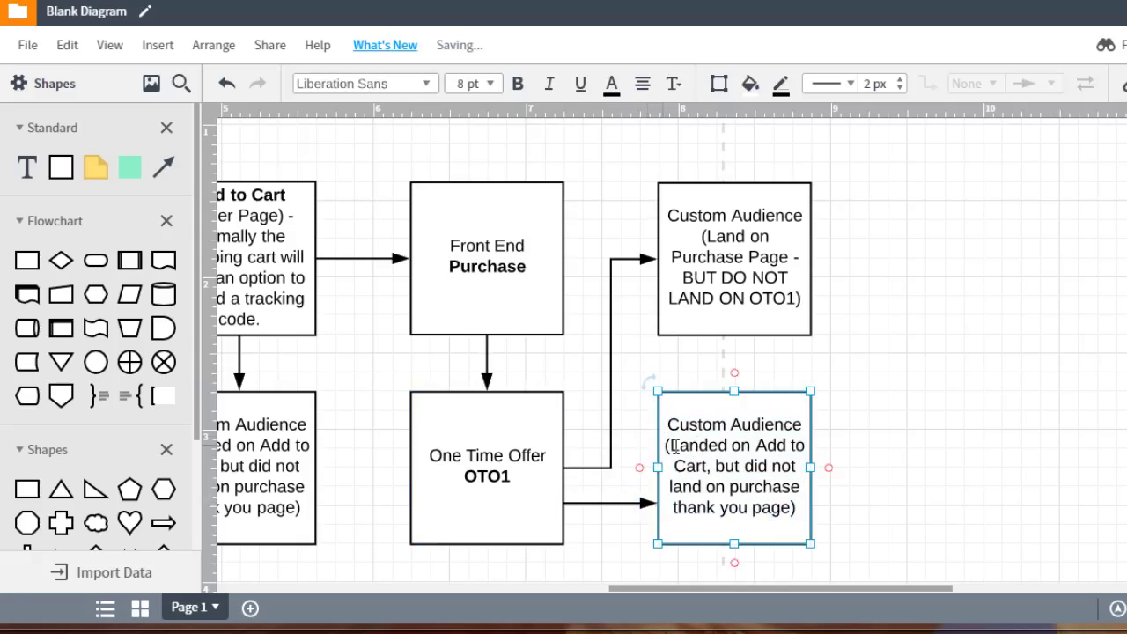
{"action": "left_click_drag", "start_coordinate": [671, 445], "coordinate": [791, 507]}
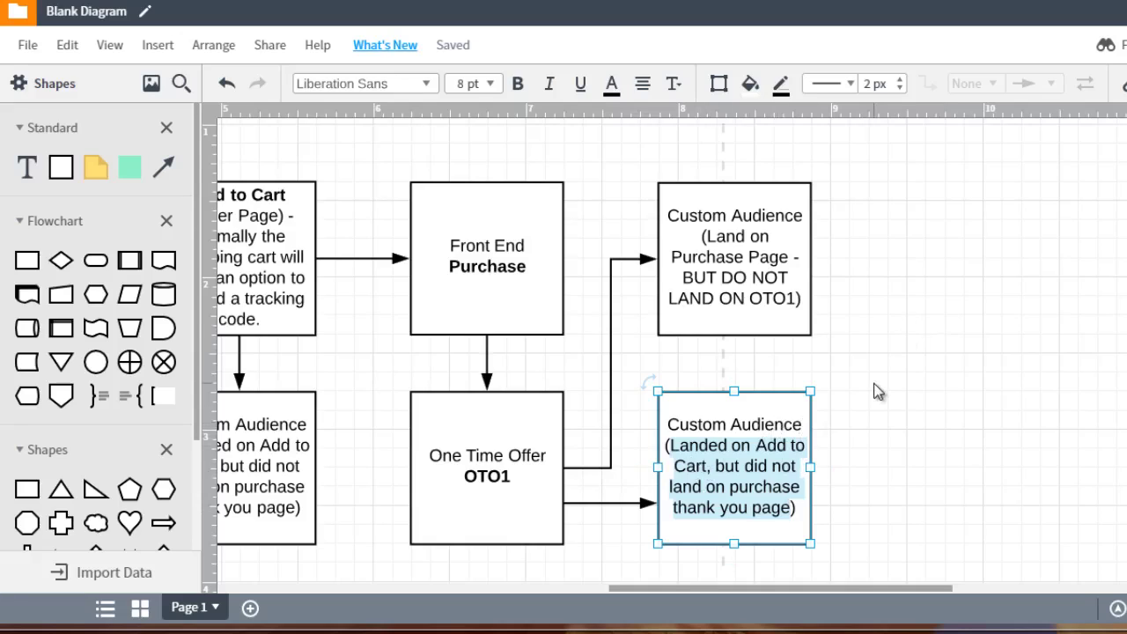
{"action": "type", "text": "Landed on BOTH "}
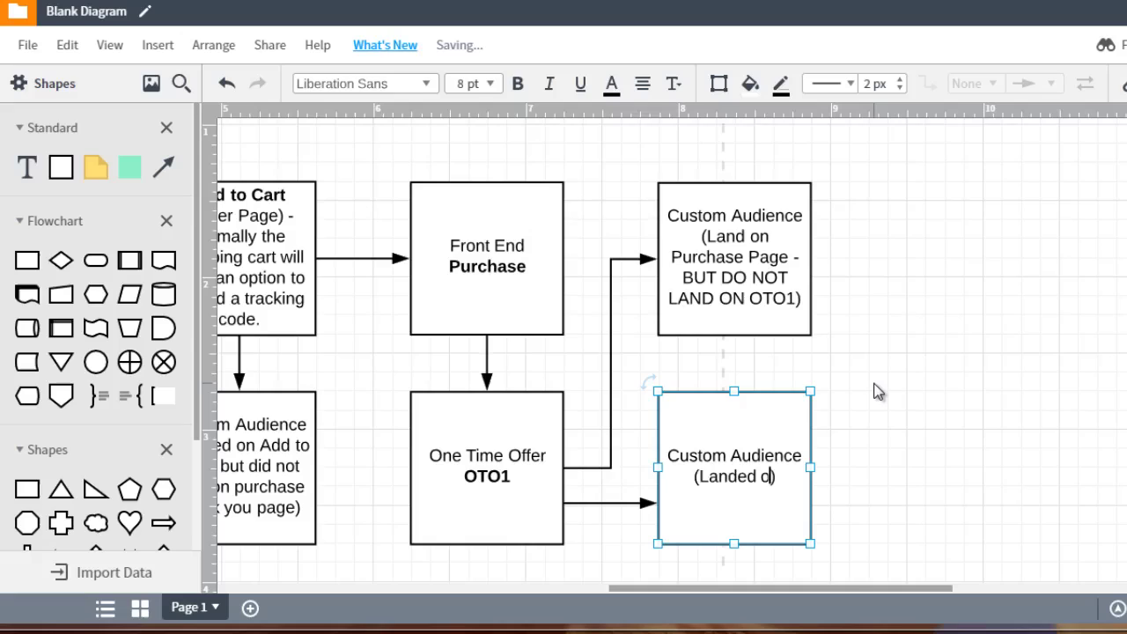
{"action": "type", "text": "p"}
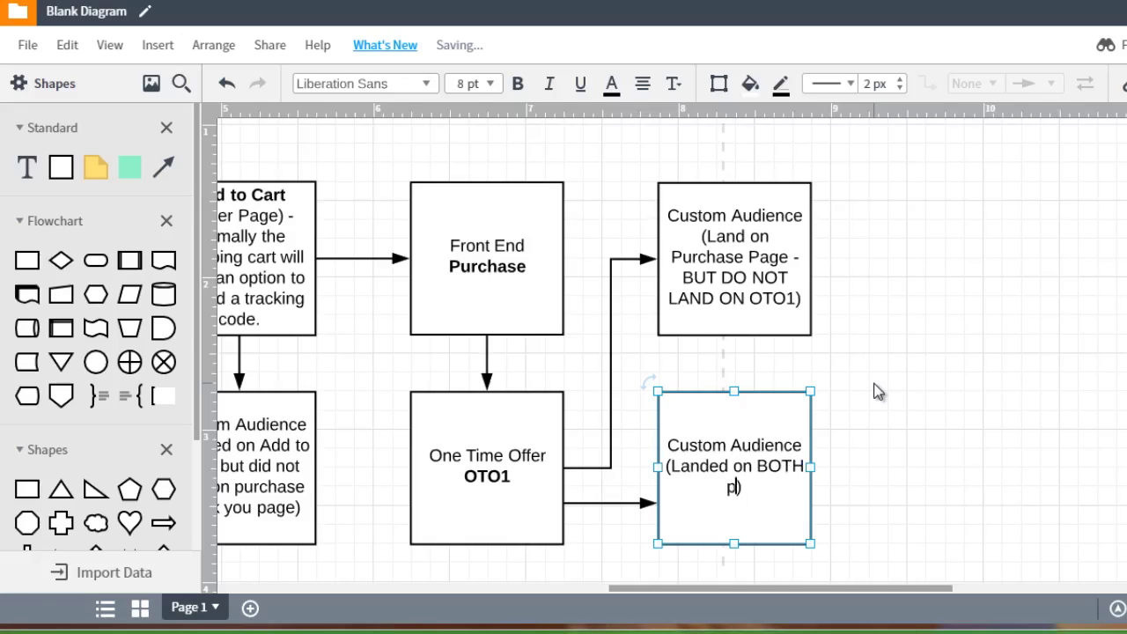
{"action": "type", "text": "urchase Front"}
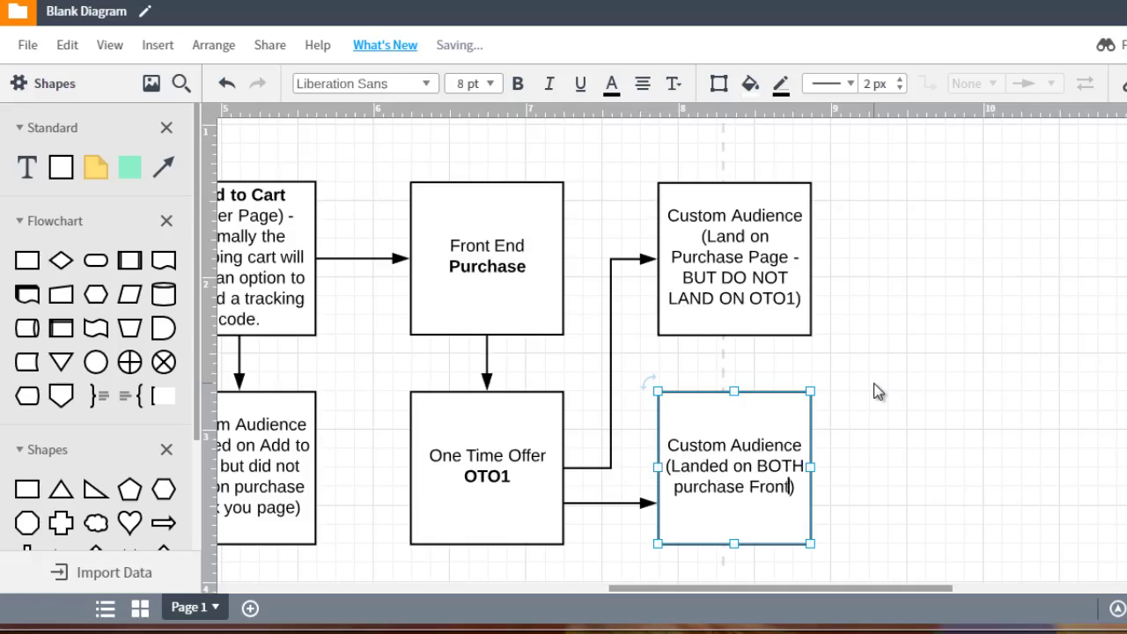
{"action": "type", "text": " End and OTo1"}
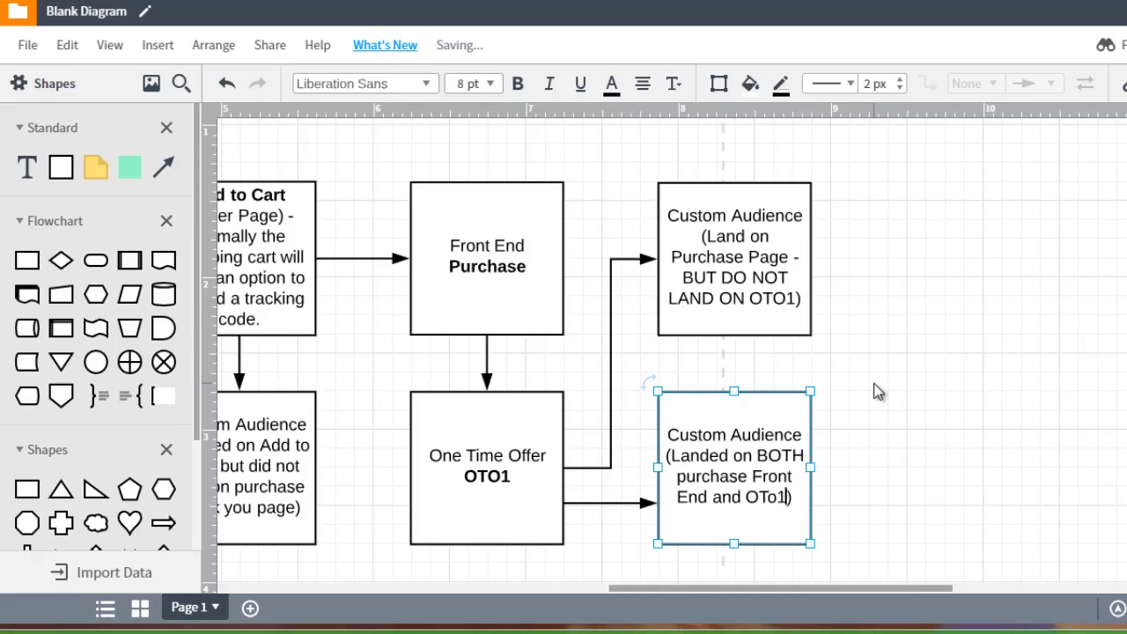
{"action": "key", "text": "BackSpace"}
{"action": "key", "text": "BackSpace"}
{"action": "type", "text": "O1"}
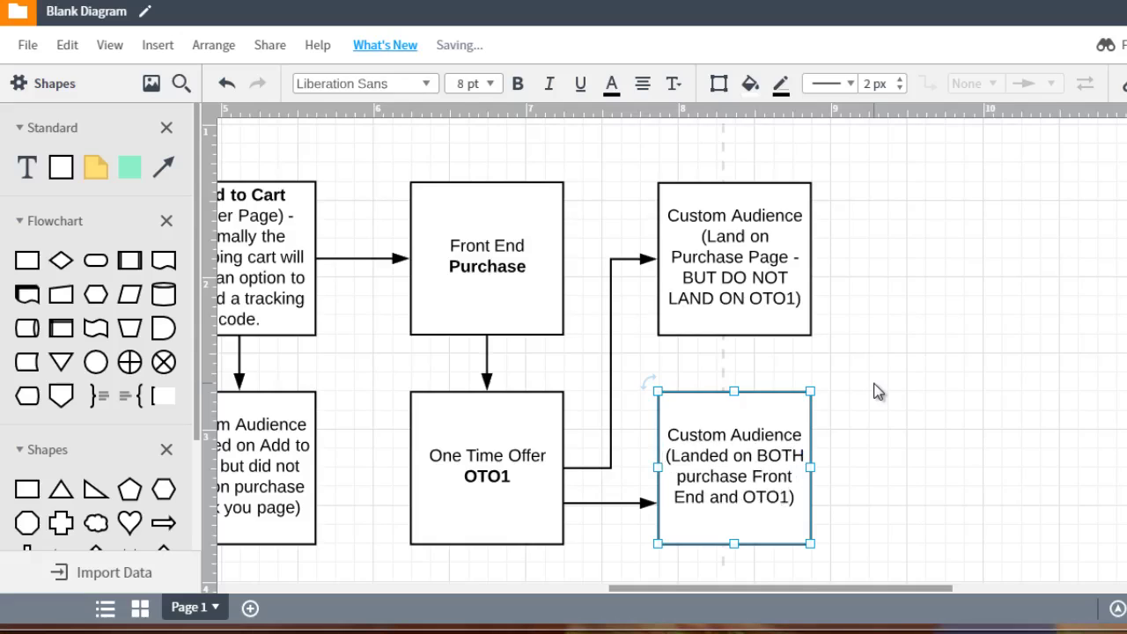
{"action": "key", "text": "Escape"}
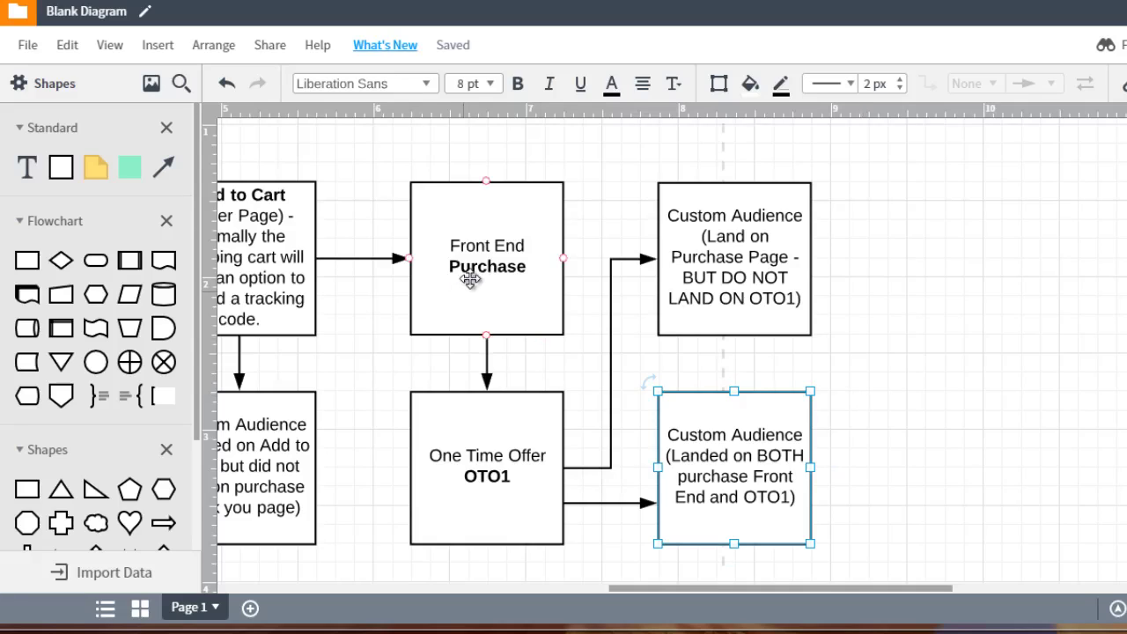
{"action": "left_click", "coordinate": [926, 376]}
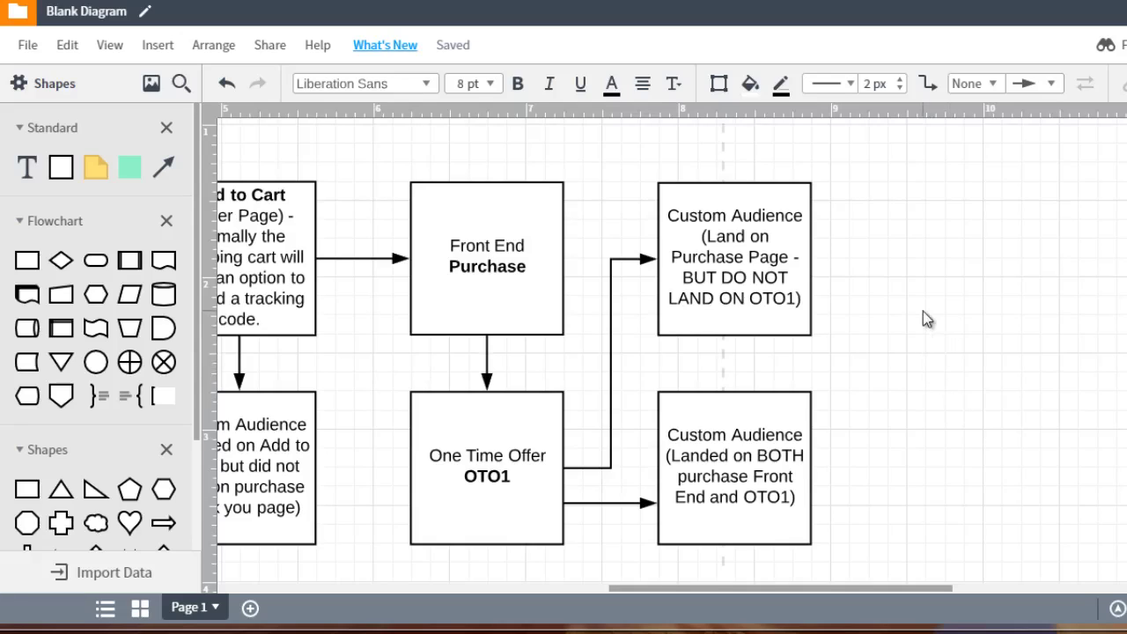
{"action": "left_click", "coordinate": [763, 421]}
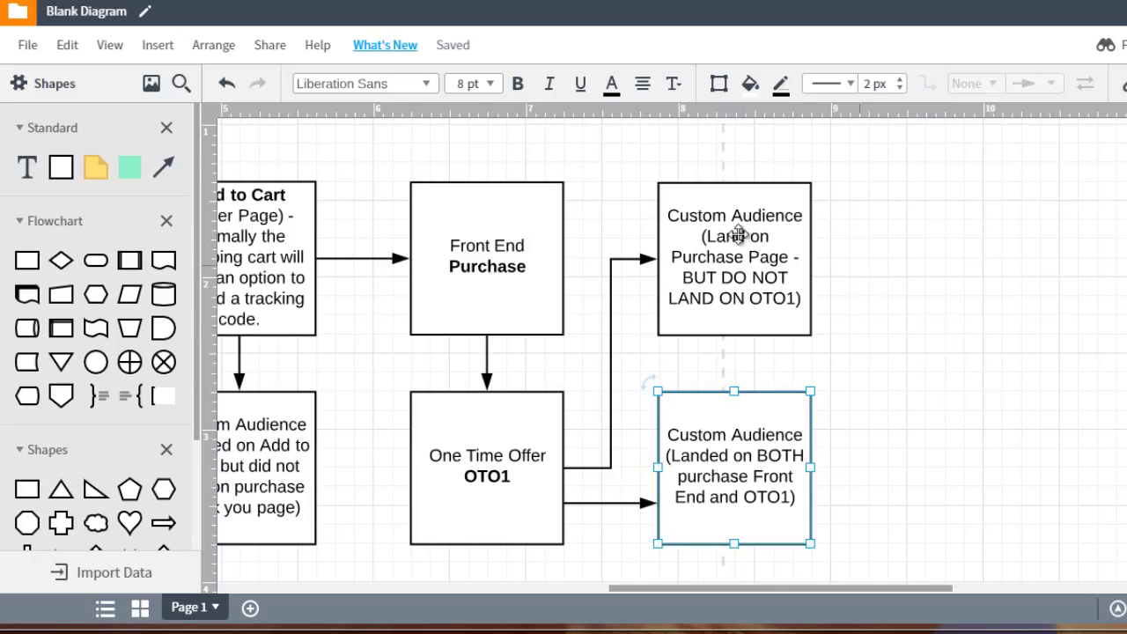
{"action": "left_click", "coordinate": [743, 232]}
{"action": "left_click", "coordinate": [907, 253]}
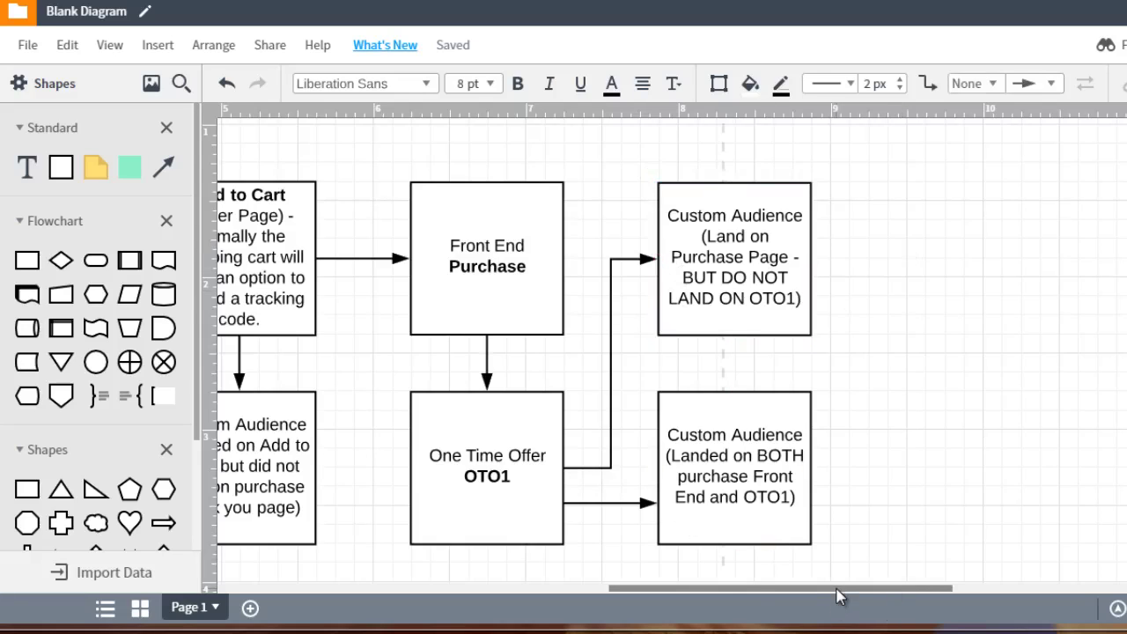
- Review the funnel from the eCommerce store box through Add to Cart and Front End Purchase to One Time Offer, including the Custom Audience below Add to Cart
{"action": "left_click_drag", "start_coordinate": [837, 590], "coordinate": [717, 592]}
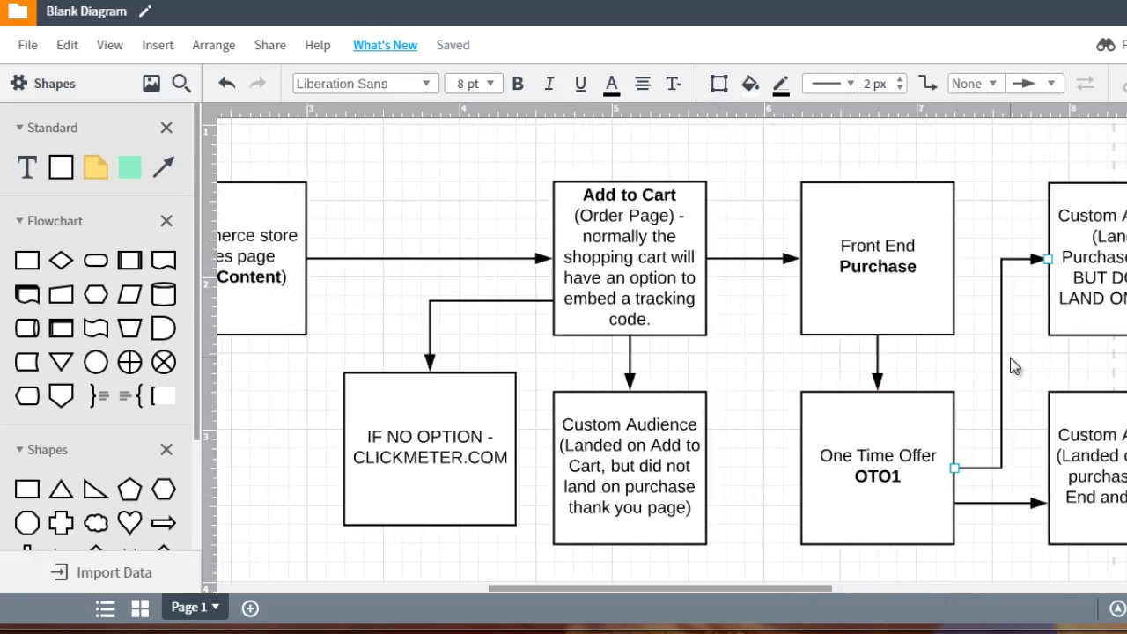
{"action": "key", "text": "F11"}
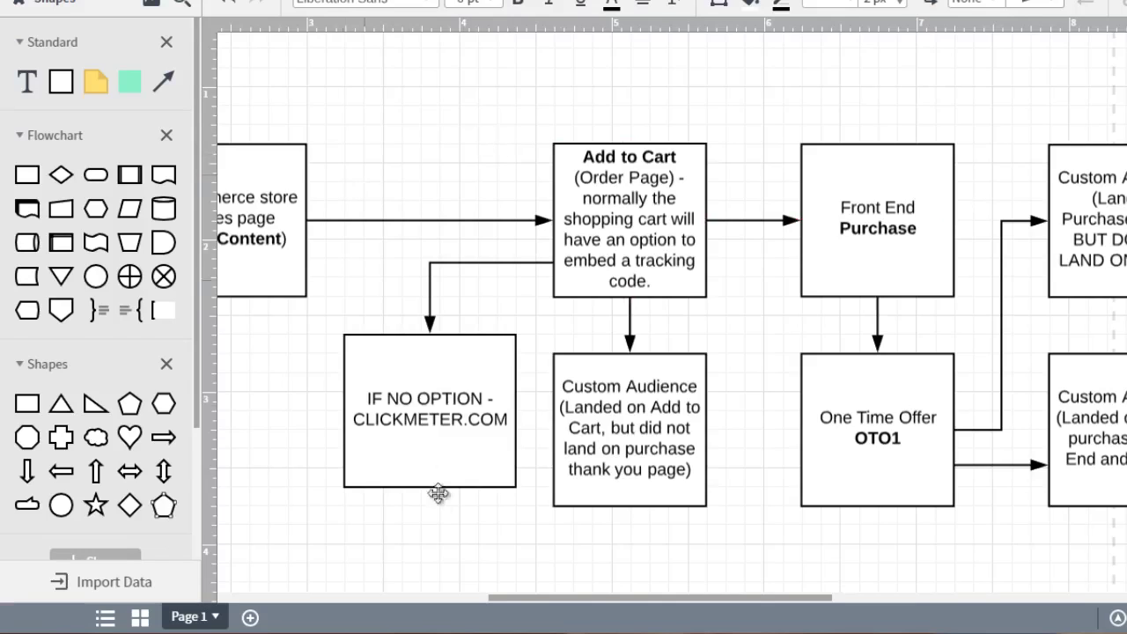
{"action": "left_click_drag", "start_coordinate": [555, 598], "coordinate": [523, 599]}
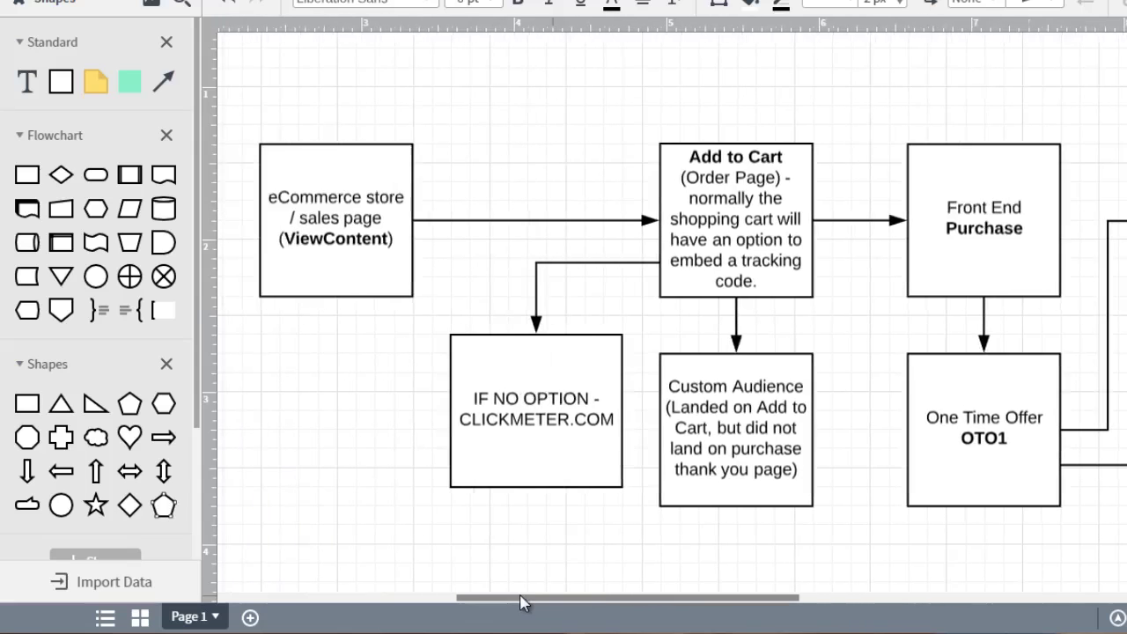
{"action": "left_click", "coordinate": [372, 219]}
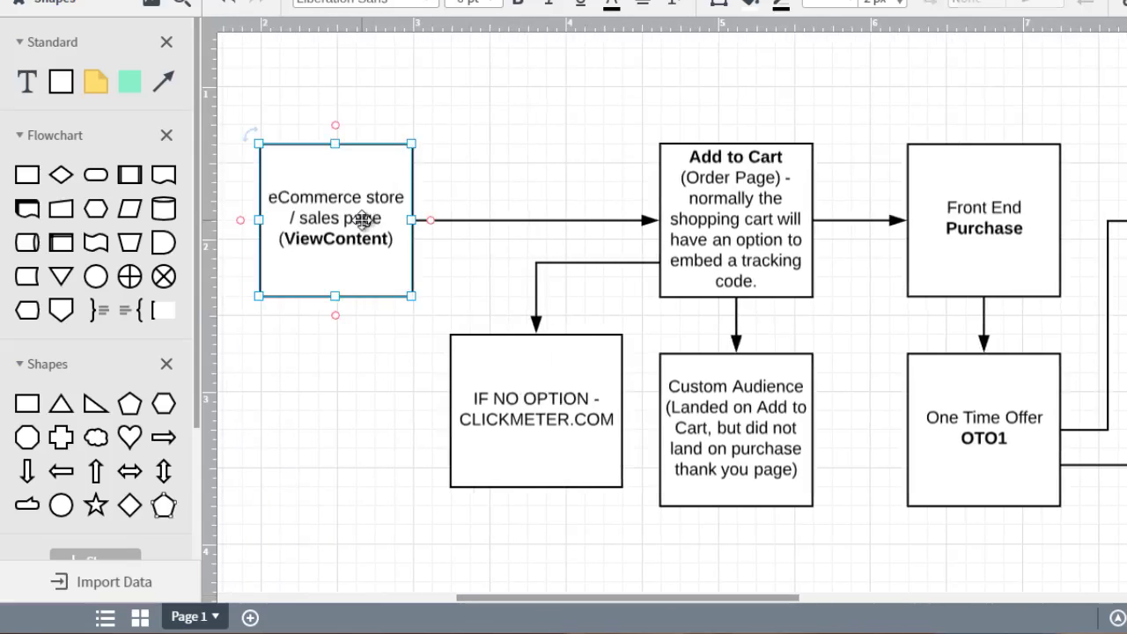
{"action": "left_click", "coordinate": [724, 187]}
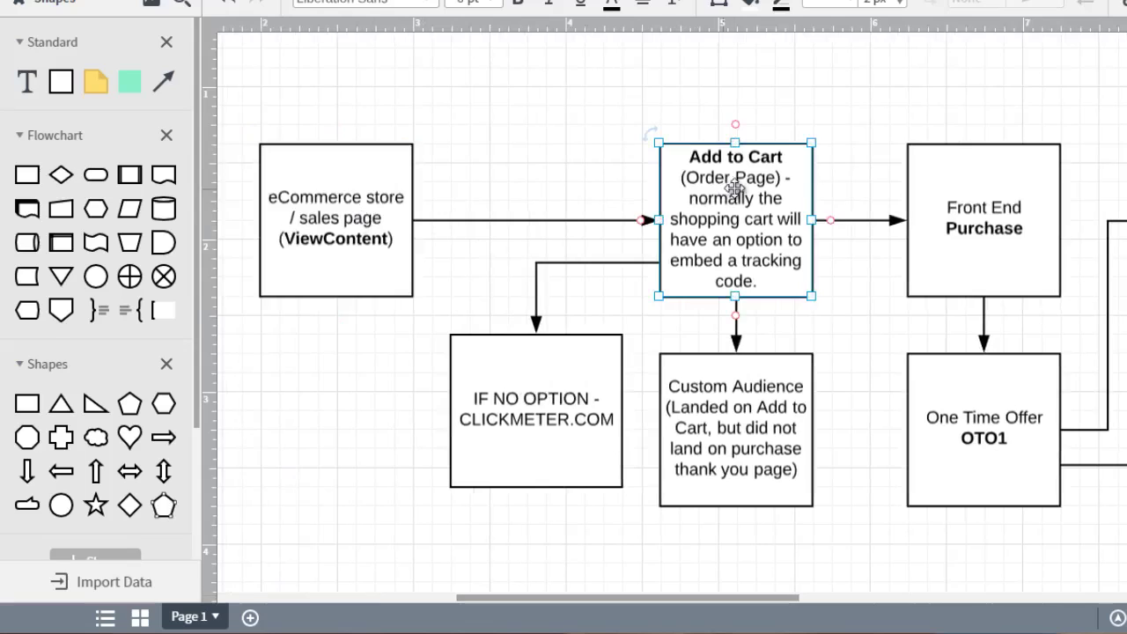
{"action": "left_click", "coordinate": [981, 227]}
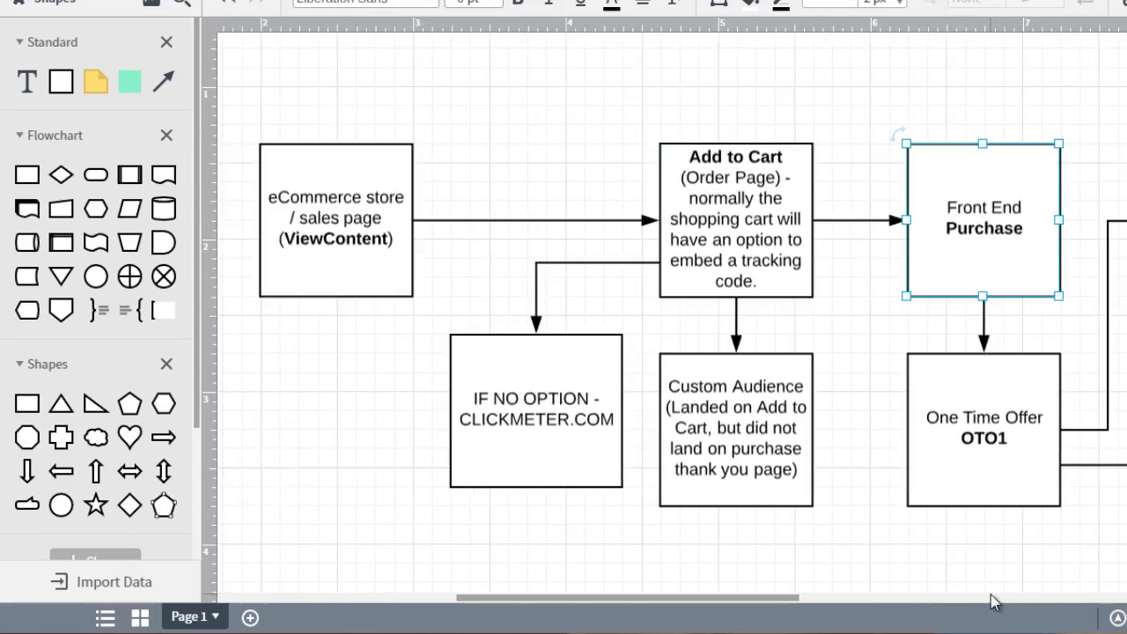
{"action": "left_click", "coordinate": [984, 426]}
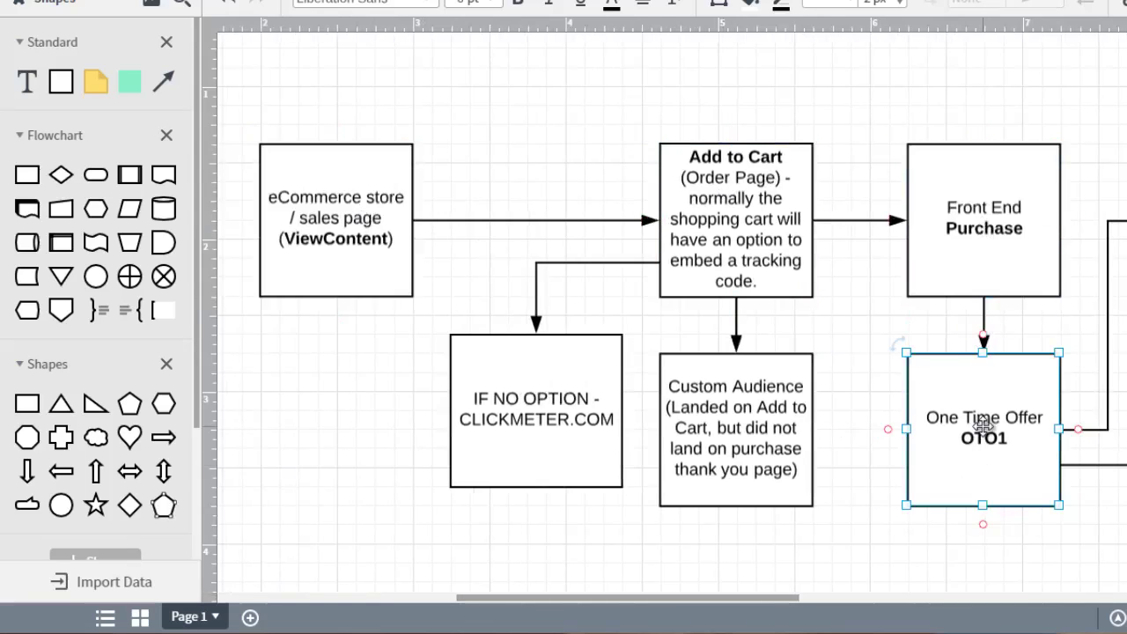
{"action": "left_click", "coordinate": [780, 405]}
{"action": "key", "text": "Escape"}
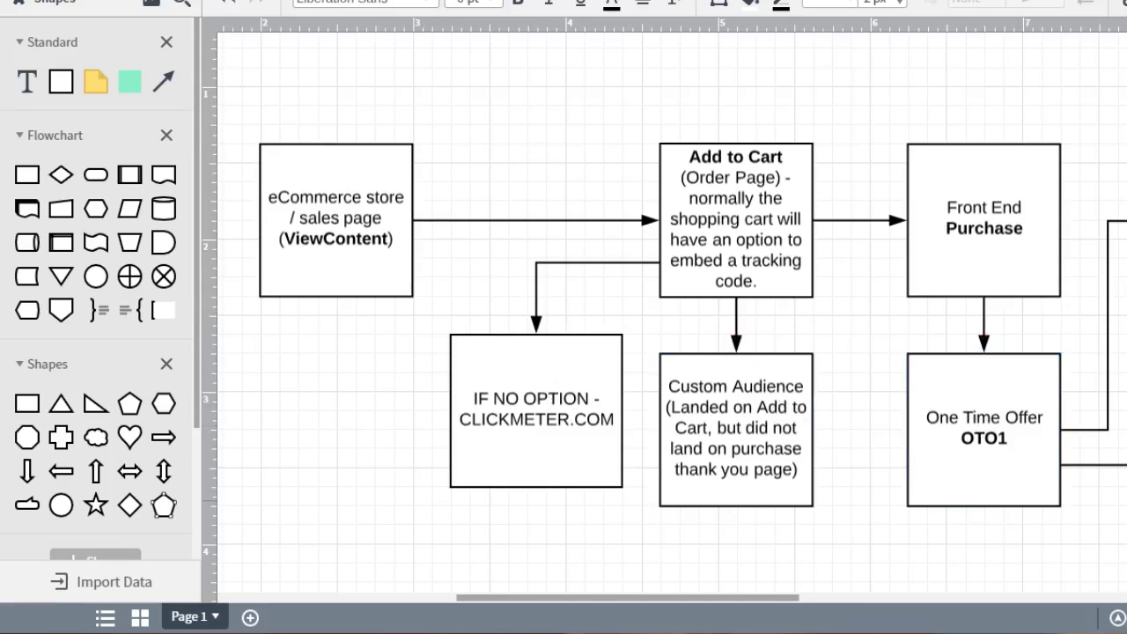